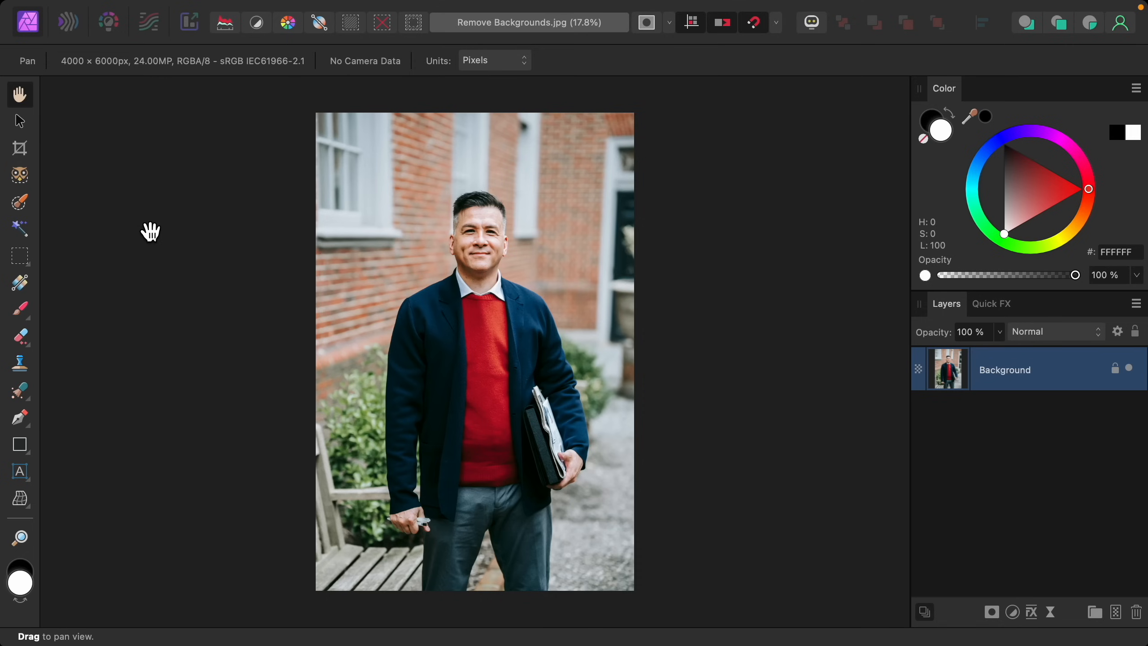
Select the whole man in the photo with the Object Selection tool.
click(20, 175)
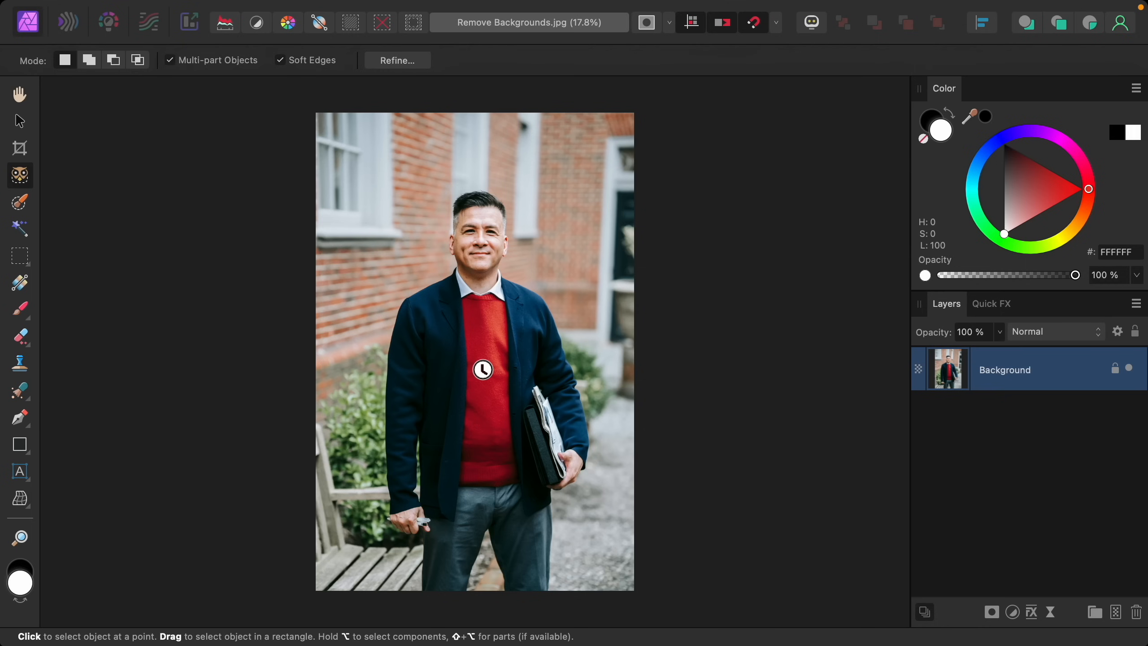
click(484, 370)
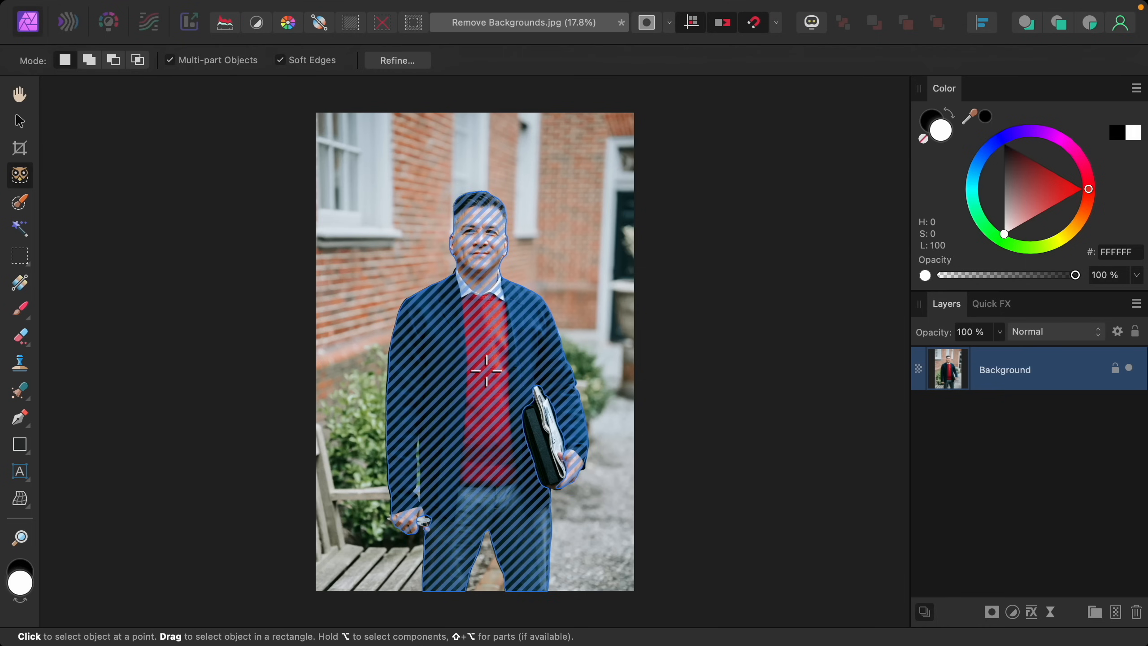
click(486, 369)
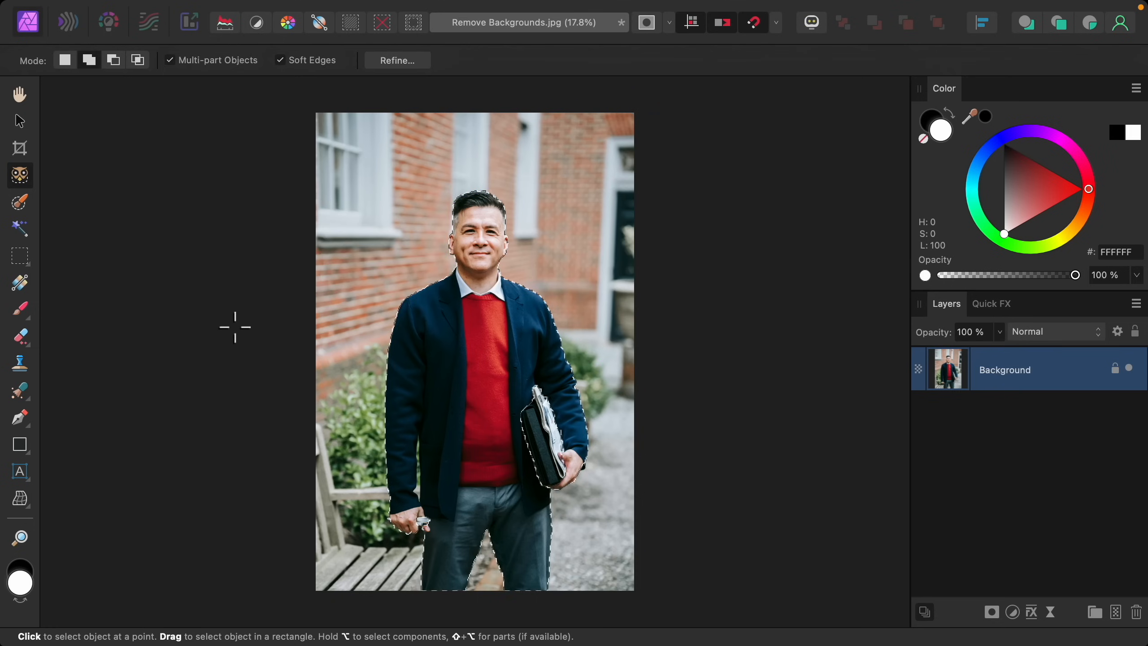
Add the black folder and papers under the man's arm to the selection using a 174 px Selection Brush.
click(20, 202)
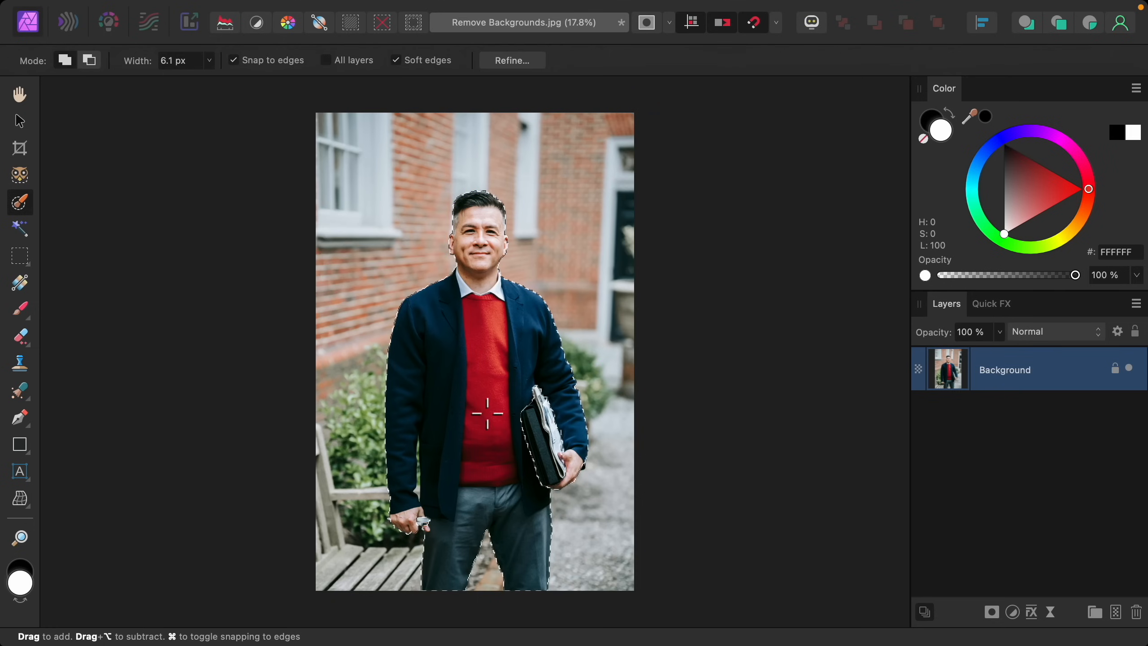
scroll(487, 410, up, 5)
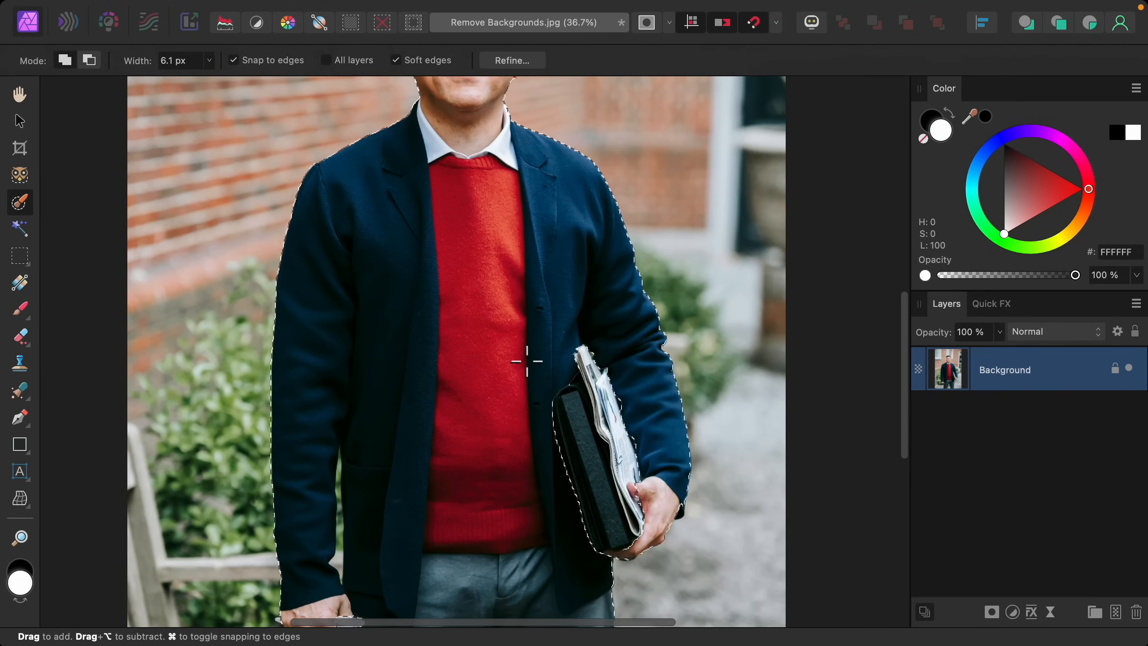
key(bracketright)
key(bracketright)
key(bracketright)
key(bracketright)
key(bracketright)
key(bracketright)
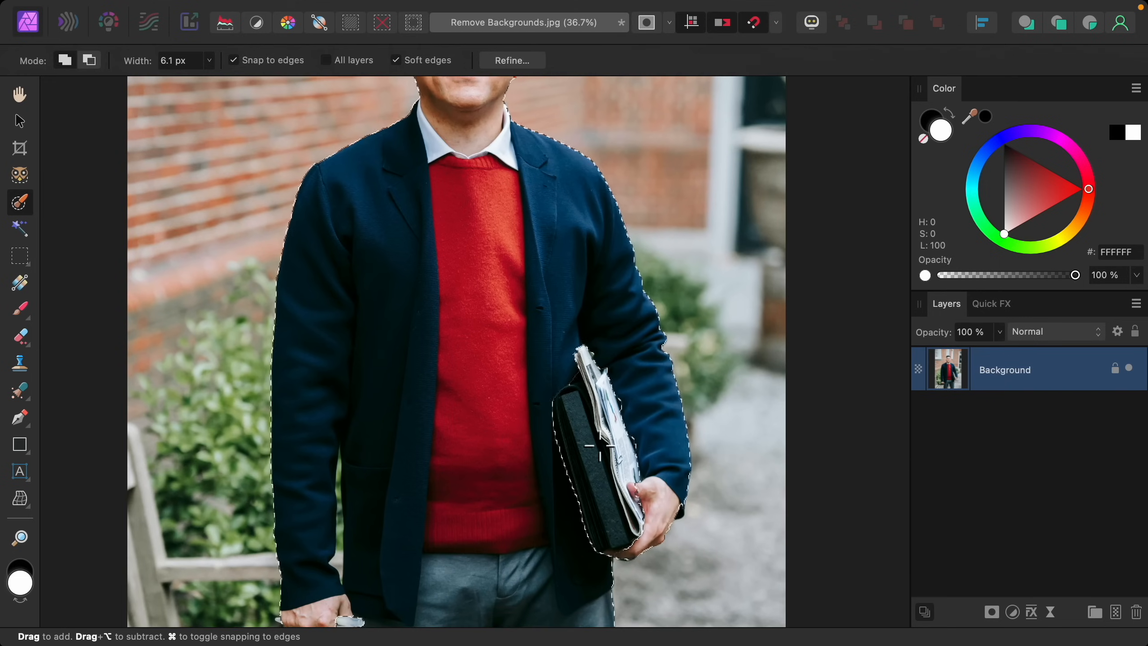
key(bracketright)
key(bracketright)
key(bracketright)
key(bracketright)
key(bracketright)
key(bracketright)
key(bracketright)
key(bracketright)
key(bracketright)
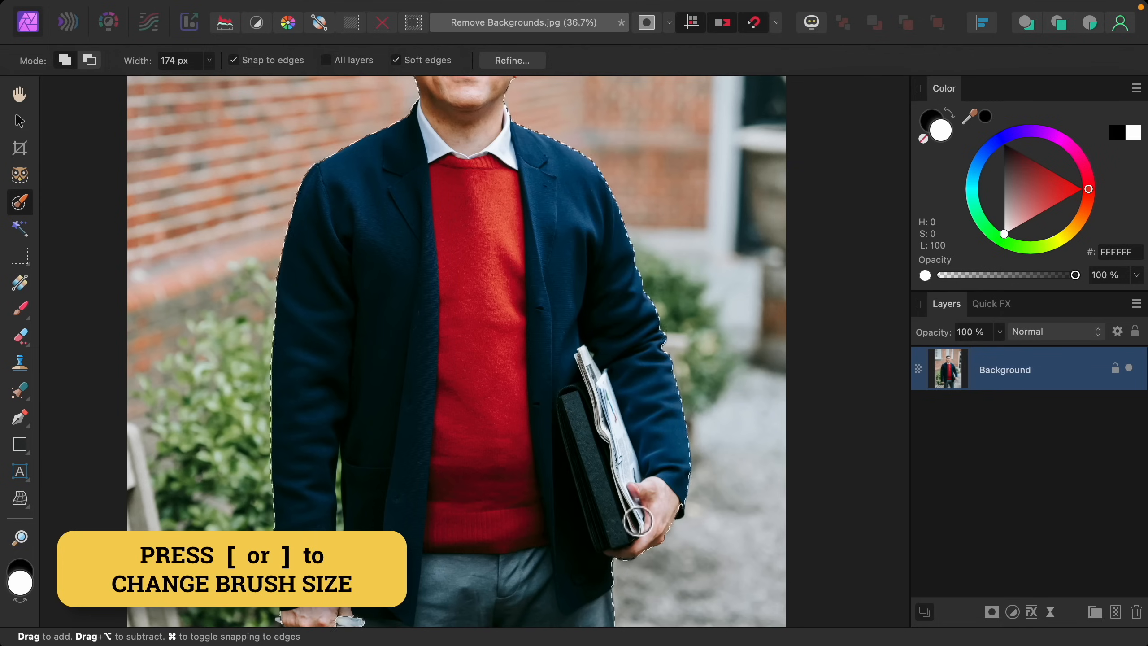
Correct the selection around the lowered hand and pens with a smaller Selection Brush, excluding the background below the fingers.
scroll(637, 520, up, 5)
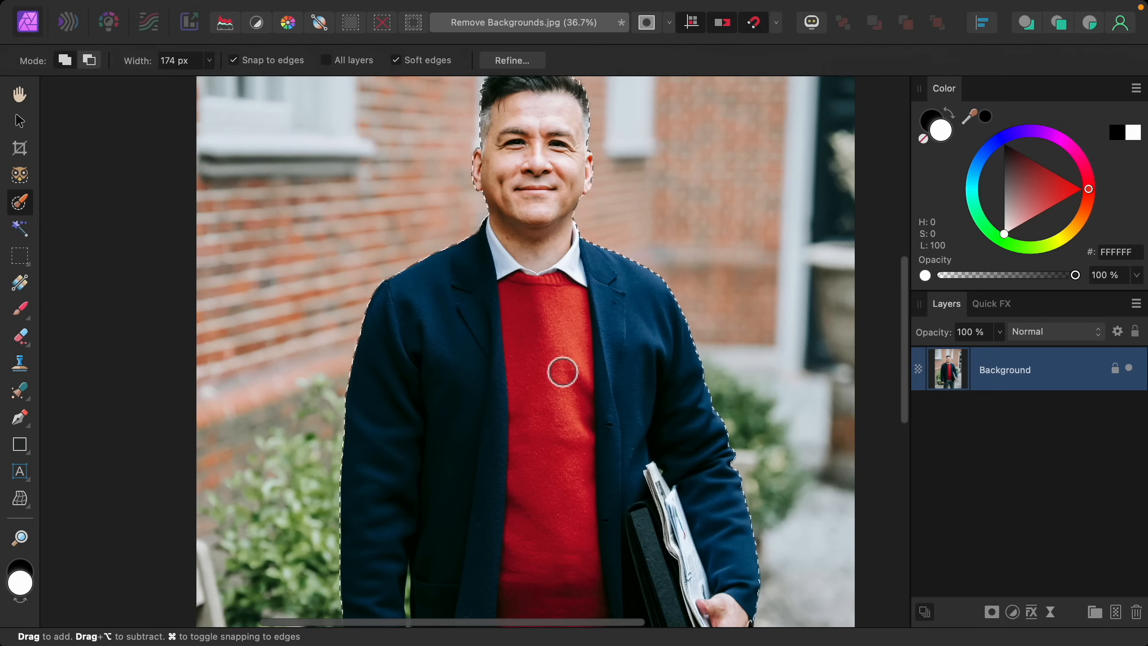
scroll(561, 372, left, 2)
scroll(562, 372, down, 10)
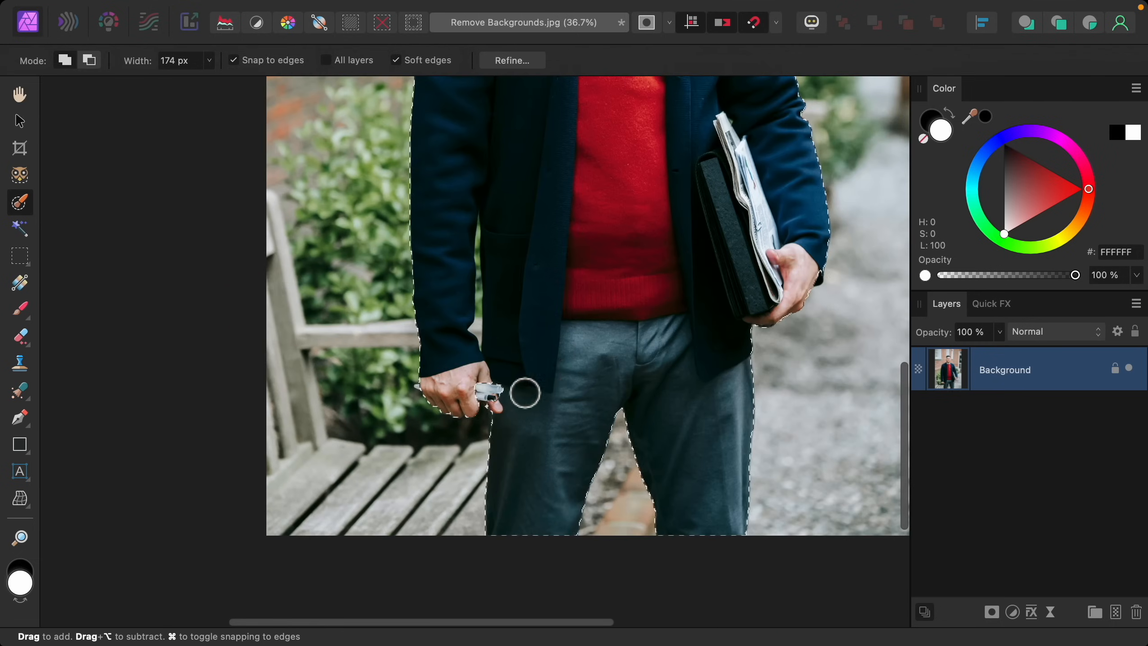
scroll(525, 391, up, 5)
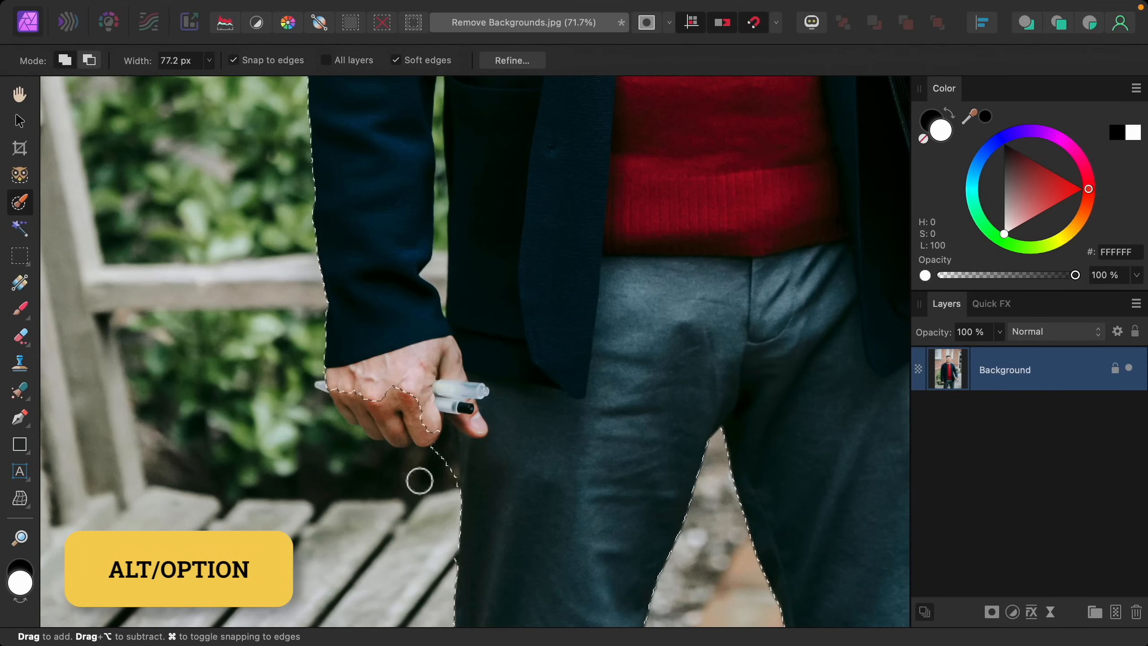
key(bracketleft)
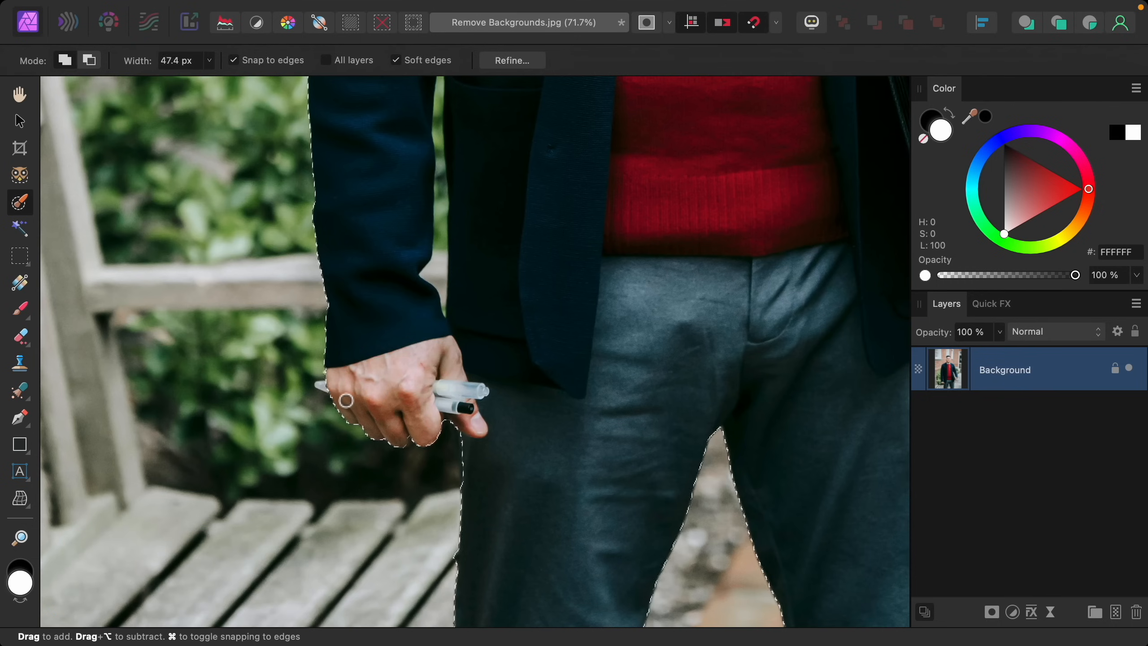
scroll(392, 384, up, 3)
scroll(382, 357, down, 3)
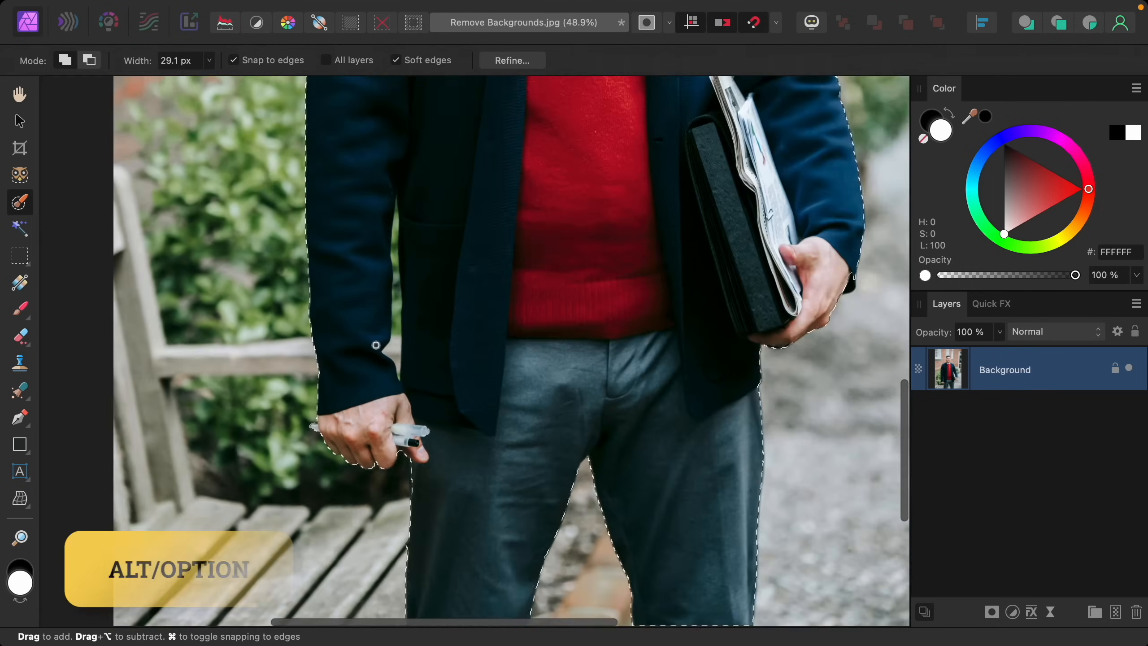
Subtract the narrow background gap between the sleeve and the jacket from the selection with a 29.1 px Selection Brush.
scroll(377, 344, up, 5)
drag(415, 366, 420, 97)
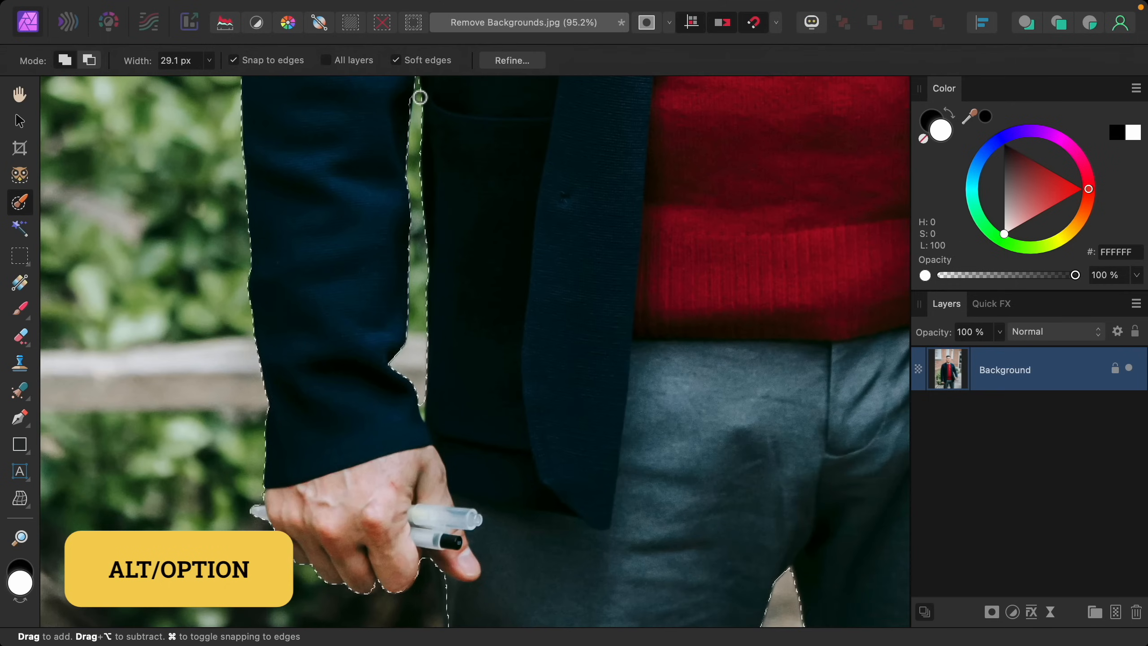
scroll(402, 272, up, 3)
scroll(497, 275, down, 8)
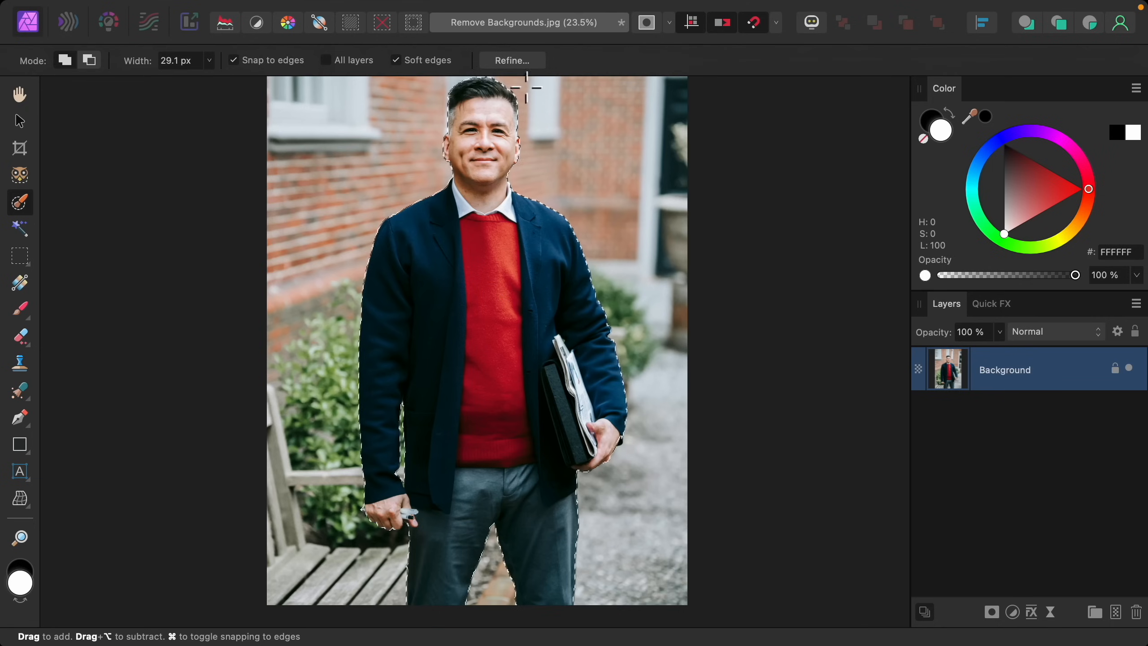
Refine the selection along the hair edges with the 50 px Matte adjustment brush and apply the result as a selection.
click(524, 66)
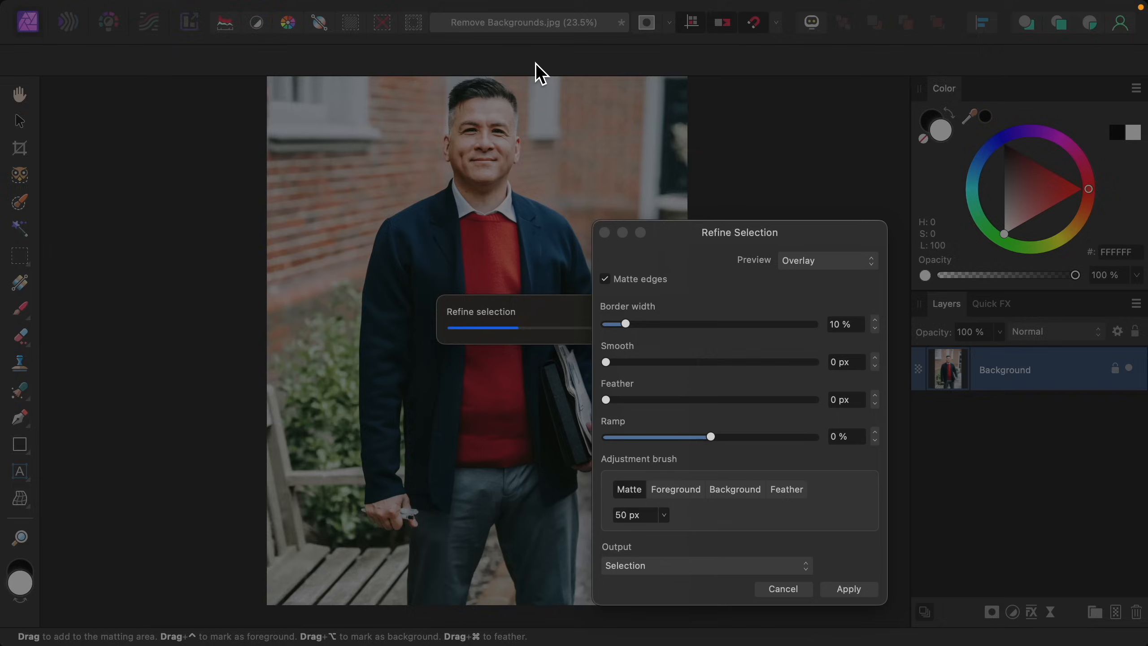
scroll(482, 120, up, 4)
scroll(482, 120, right, 1)
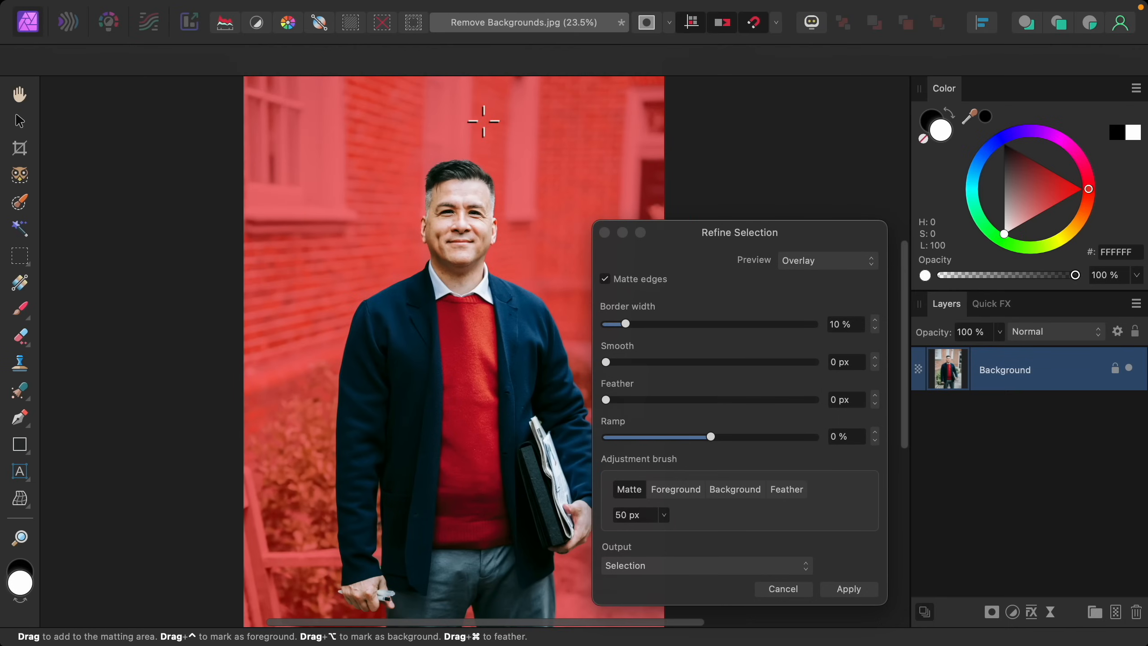
scroll(440, 182, up, 10)
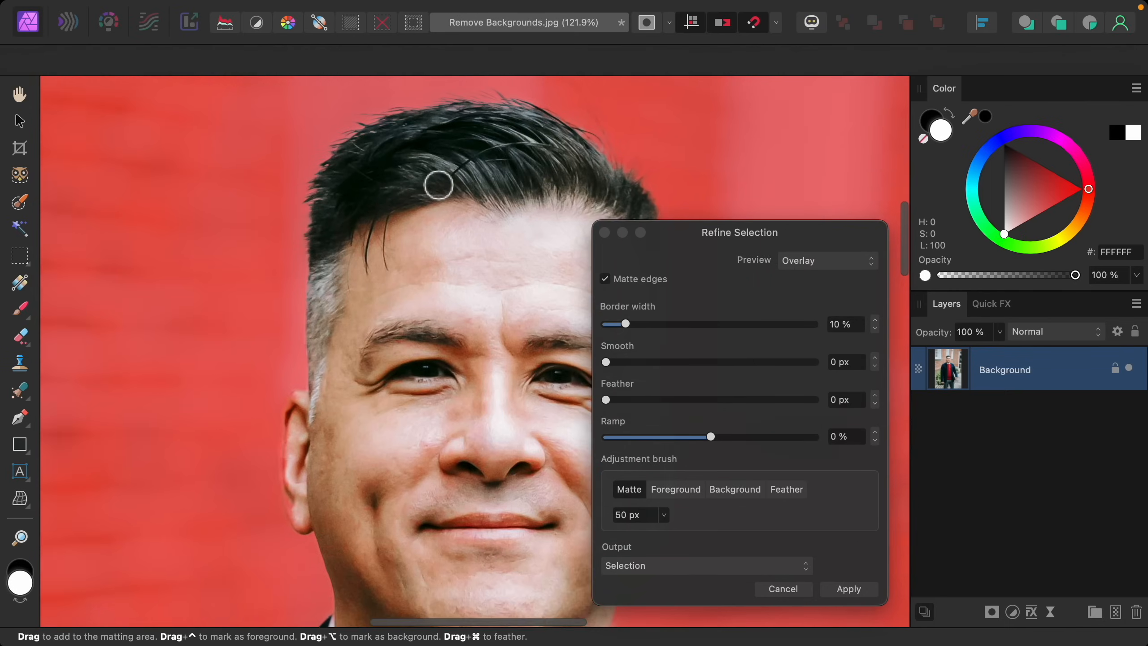
scroll(439, 184, right, 2)
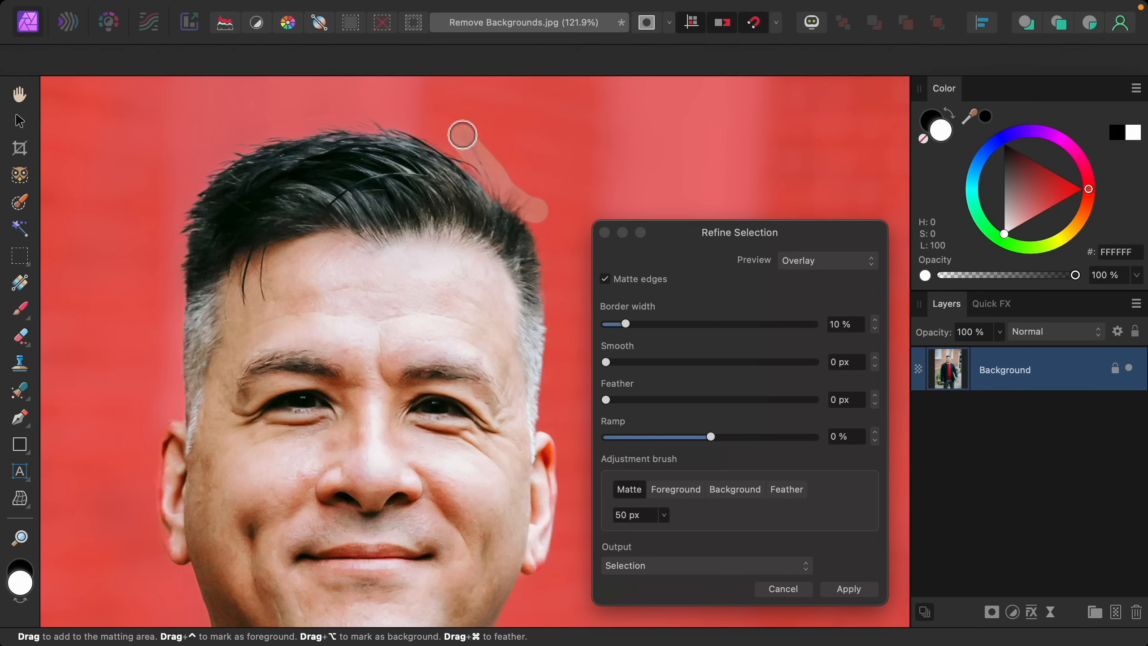
drag(462, 134, 352, 155)
scroll(500, 194, left, 2)
scroll(499, 194, up, 1)
drag(287, 180, 232, 267)
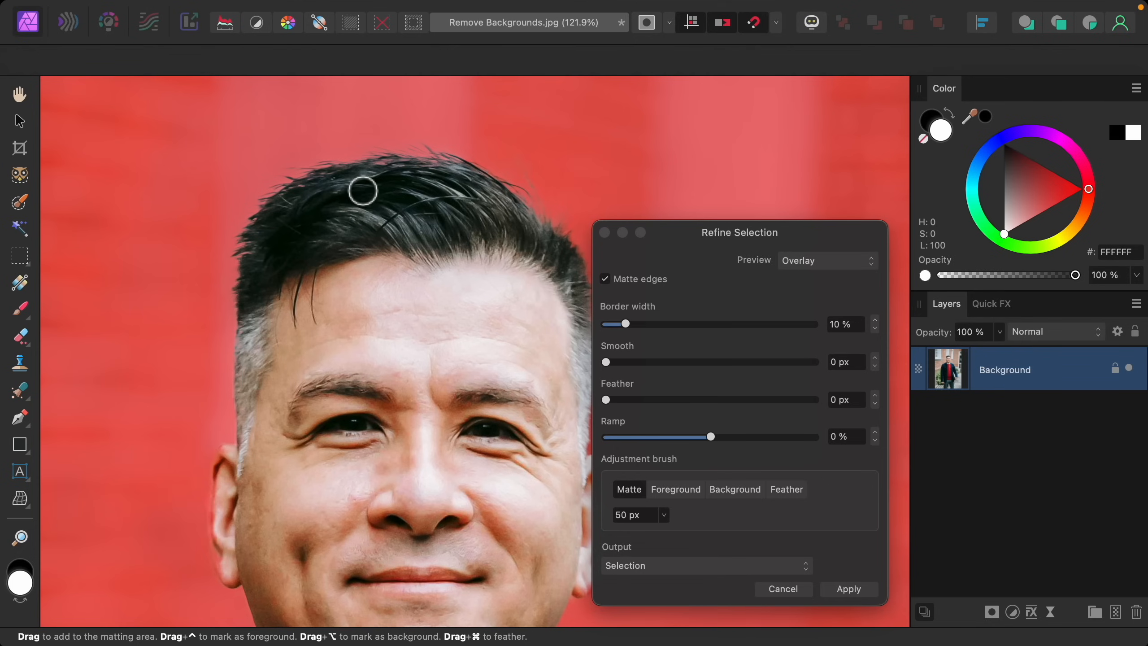
scroll(362, 191, right, 3)
scroll(362, 191, down, 1)
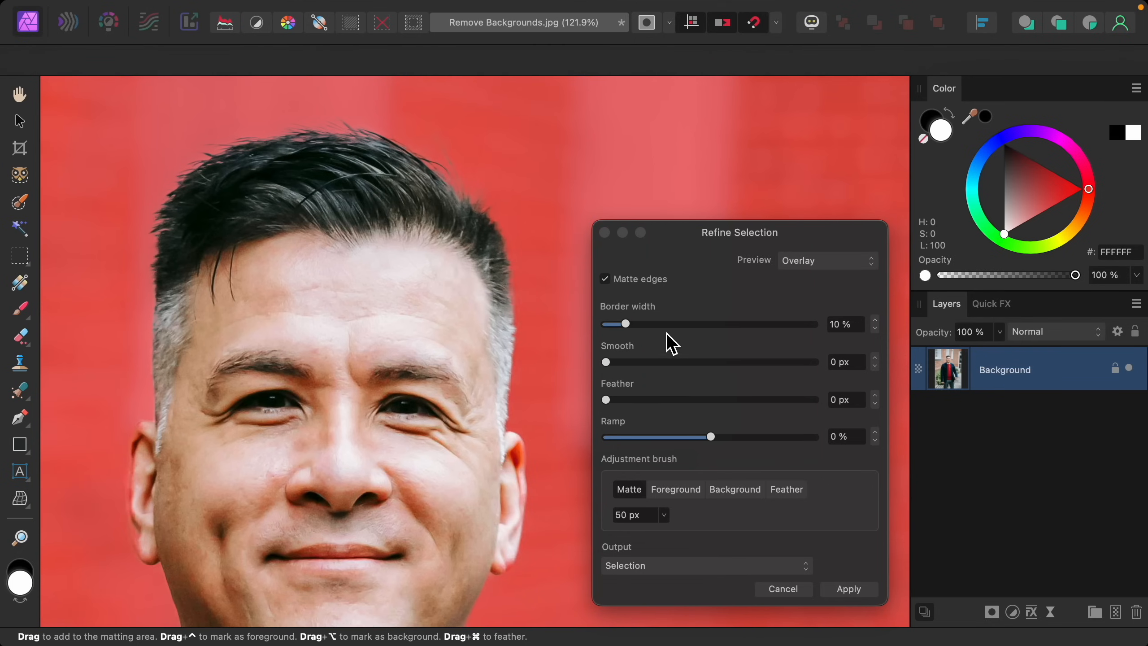
click(849, 588)
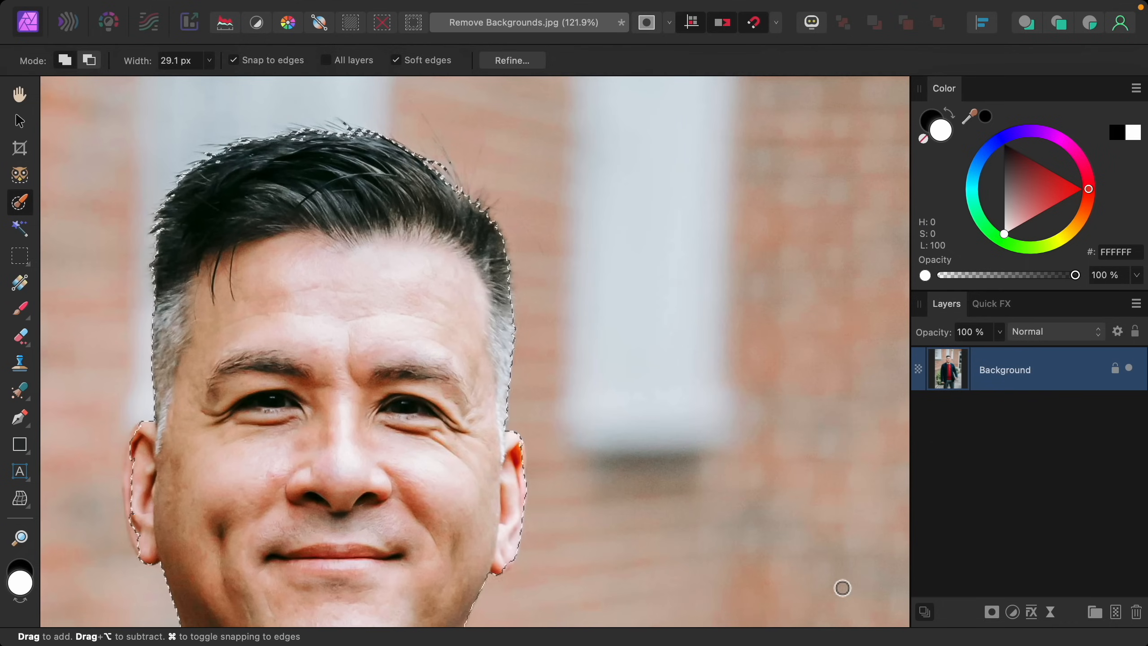
Mask the Background layer with the refined selection and deselect.
click(991, 612)
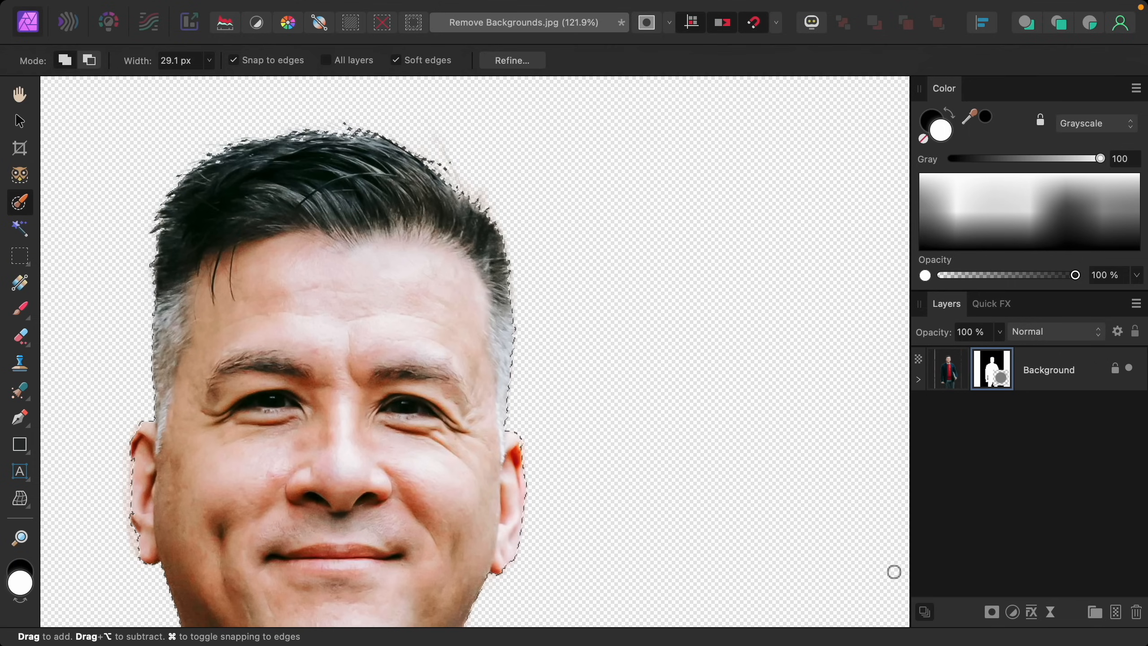
key(super+d)
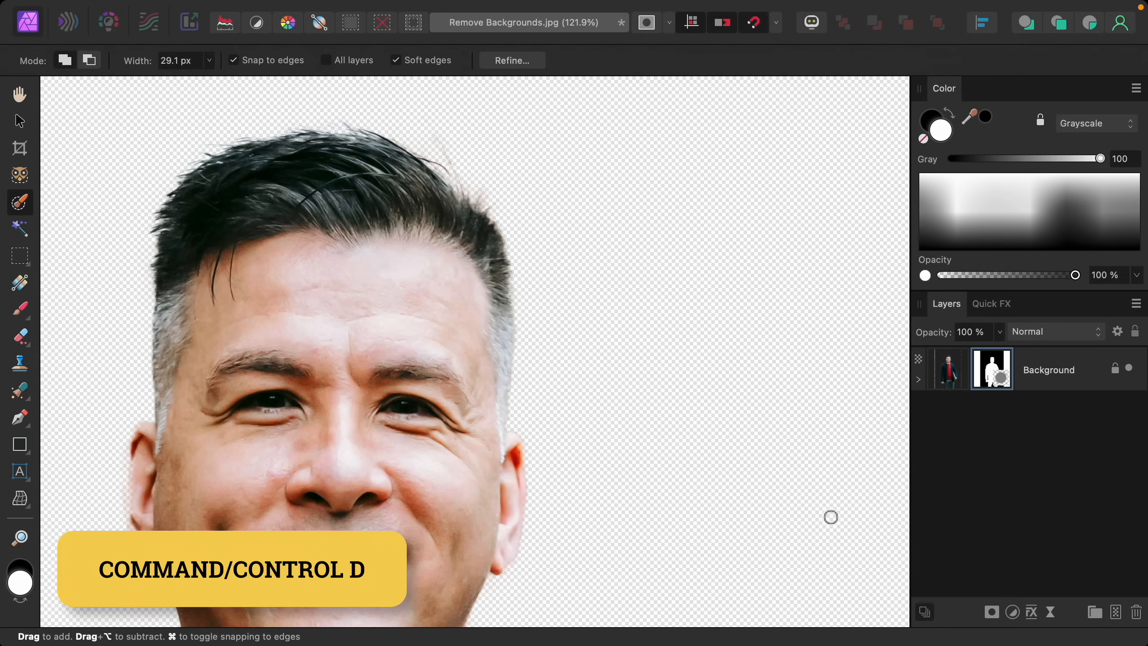
scroll(830, 517, down, 8)
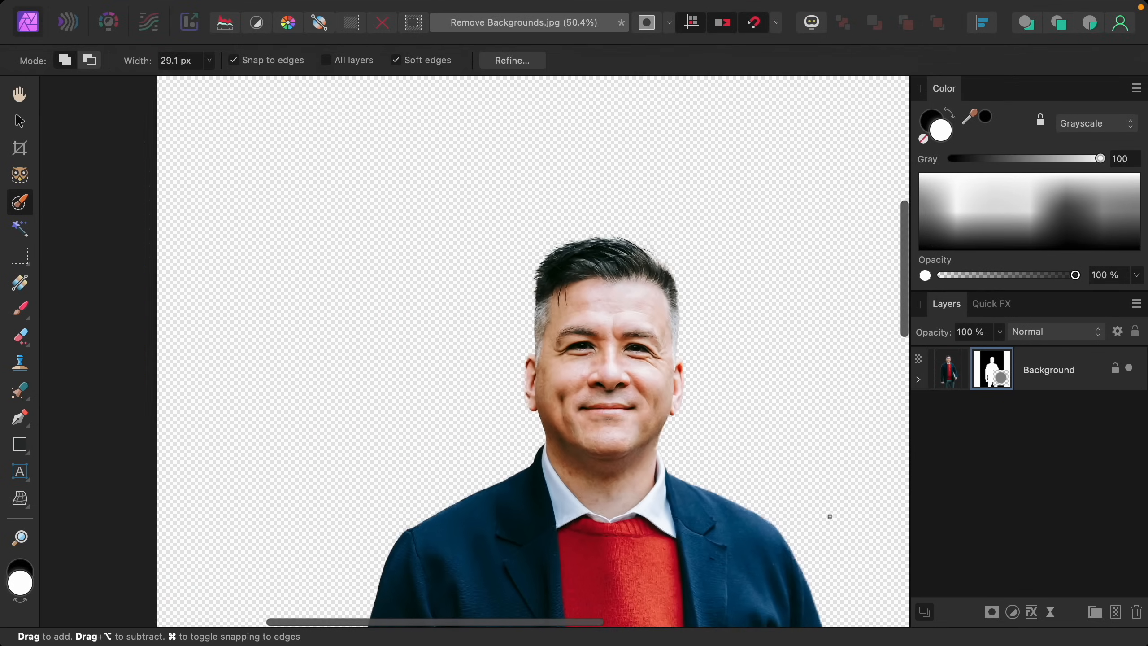
scroll(831, 517, down, 5)
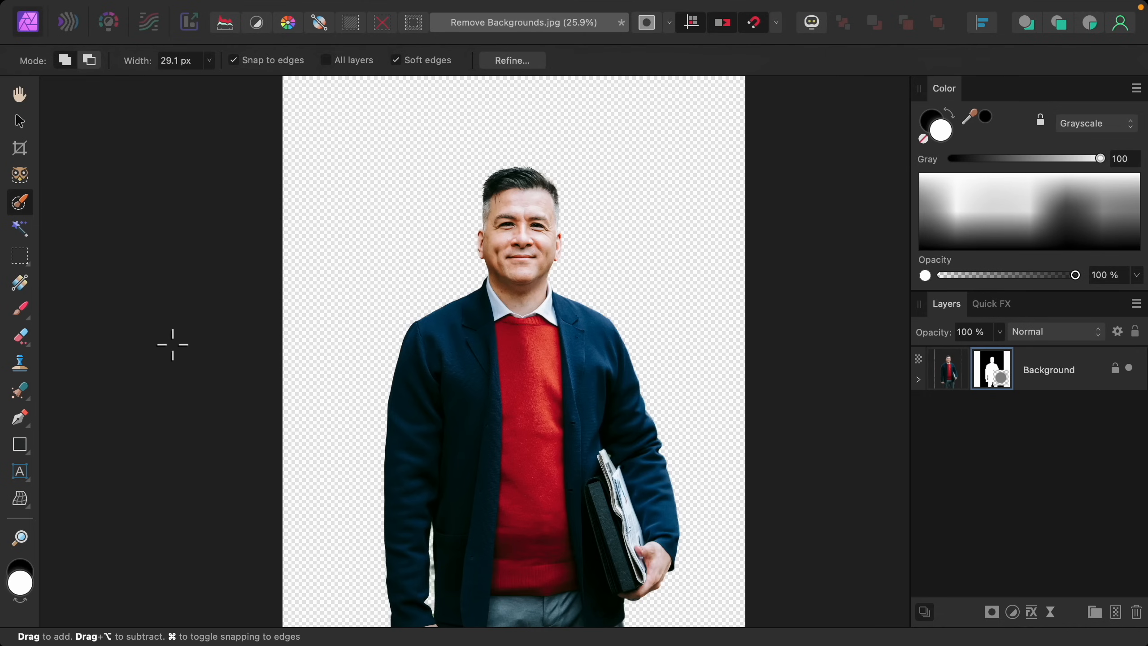
Set up the Paint Brush with black as the active color and 0% hardness for editing the mask.
click(21, 309)
key(x)
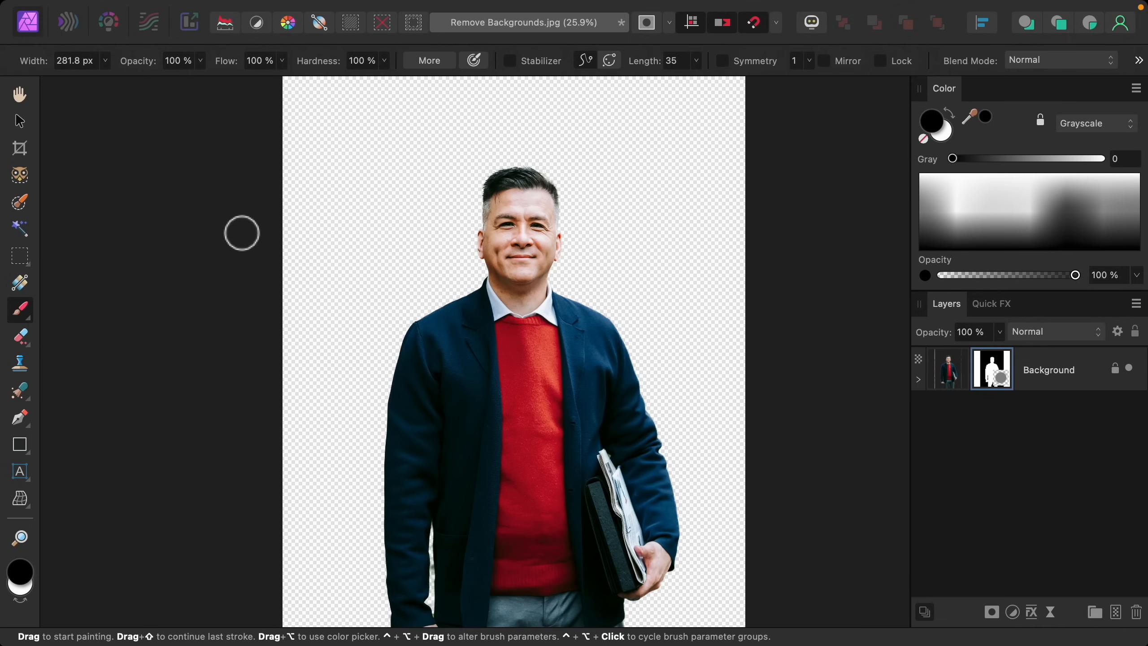
drag(335, 65, 217, 123)
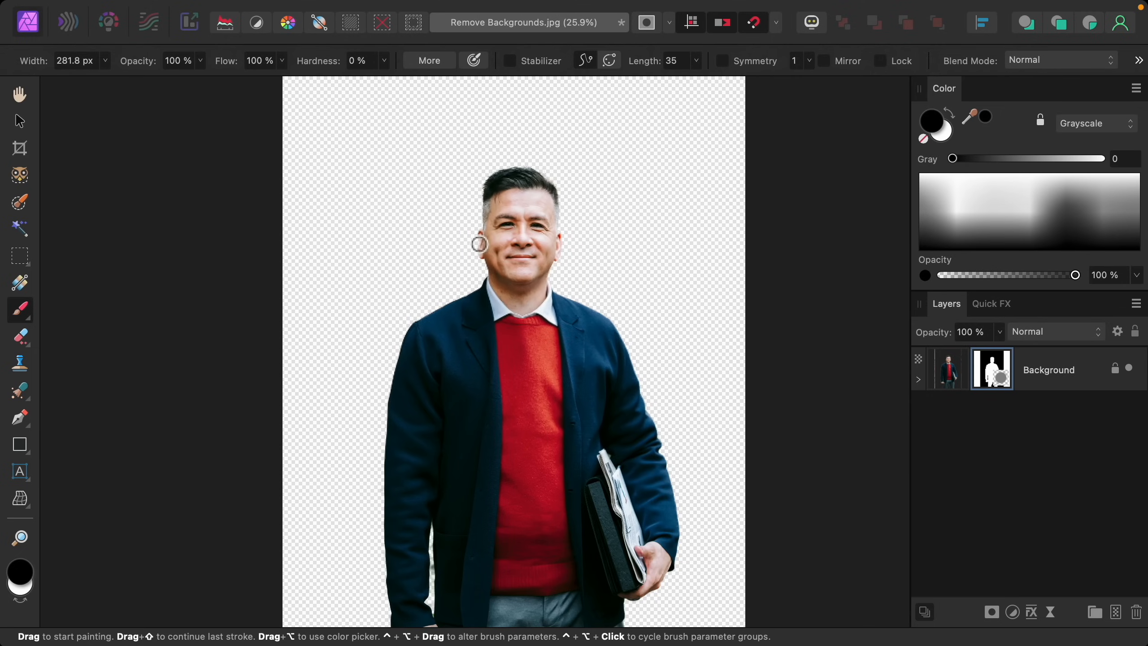
Try hiding part of the ear by painting black on the mask with a 125 px brush, and undo it.
scroll(479, 244, up, 10)
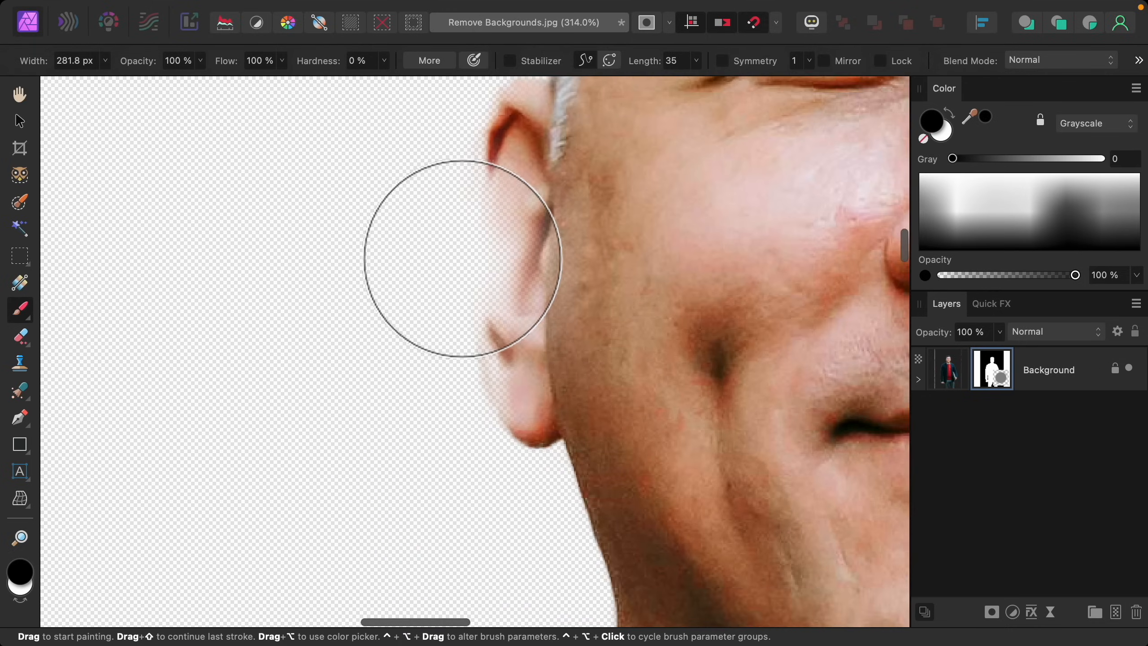
scroll(462, 258, right, 2)
scroll(463, 258, up, 2)
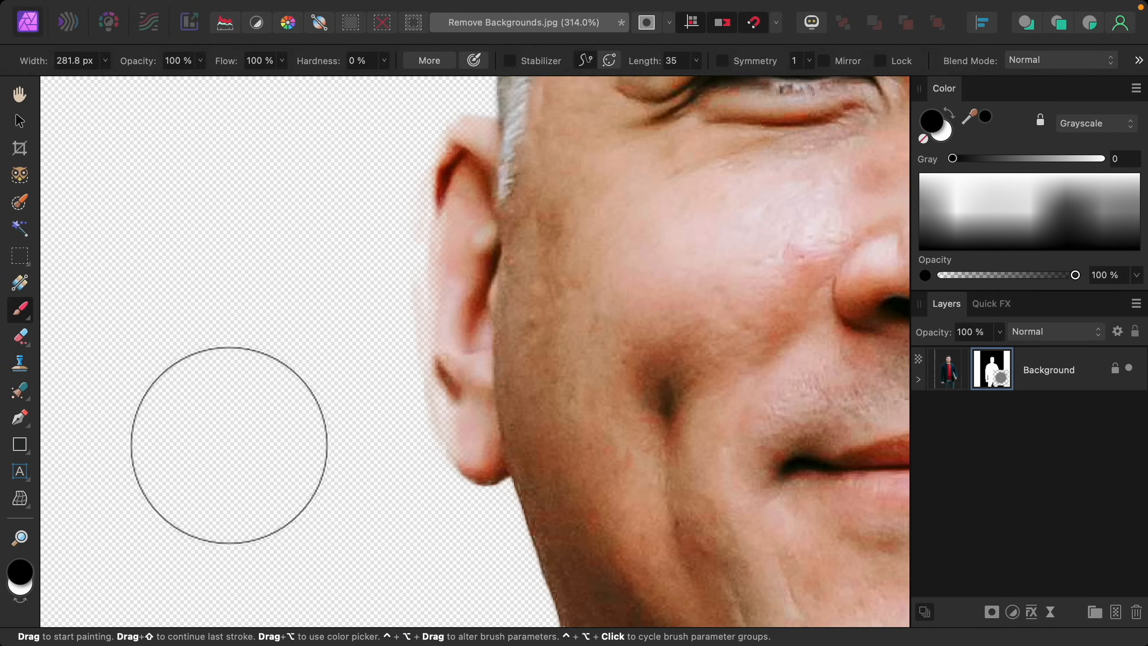
key(bracketleft)
key(bracketleft)
key(bracketleft)
key(bracketleft)
click(470, 464)
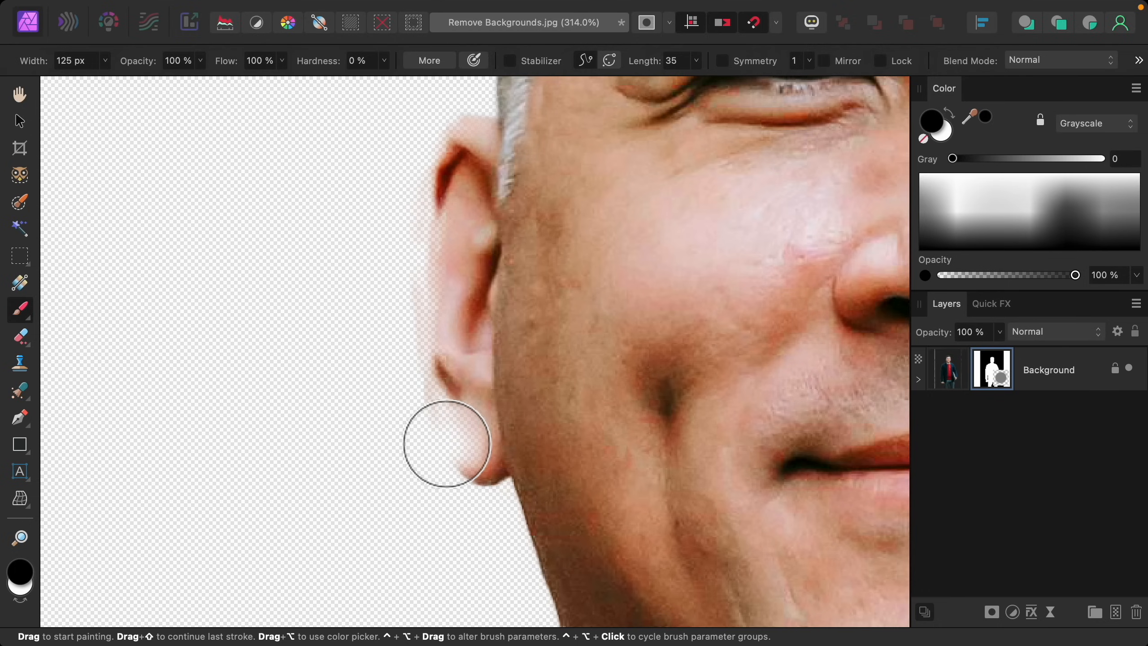
key(super+z)
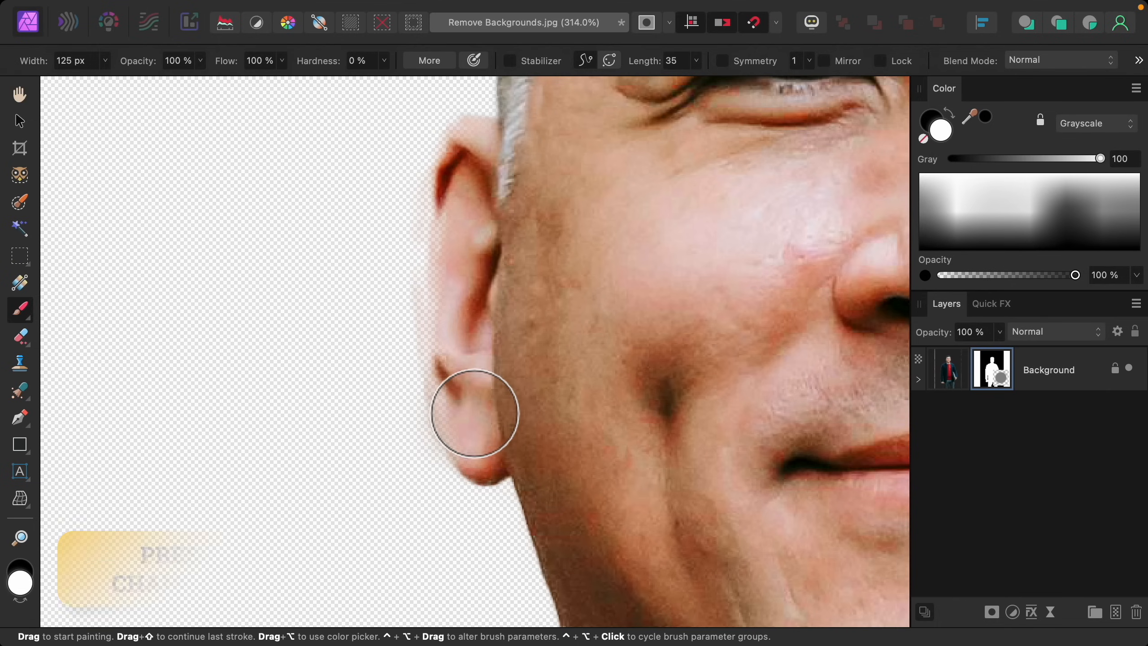
Restore the faded outer edge of the ear by painting white on the mask with a 47.2 px brush.
key(bracketleft)
key(bracketleft)
key(bracketleft)
key(bracketleft)
key(bracketleft)
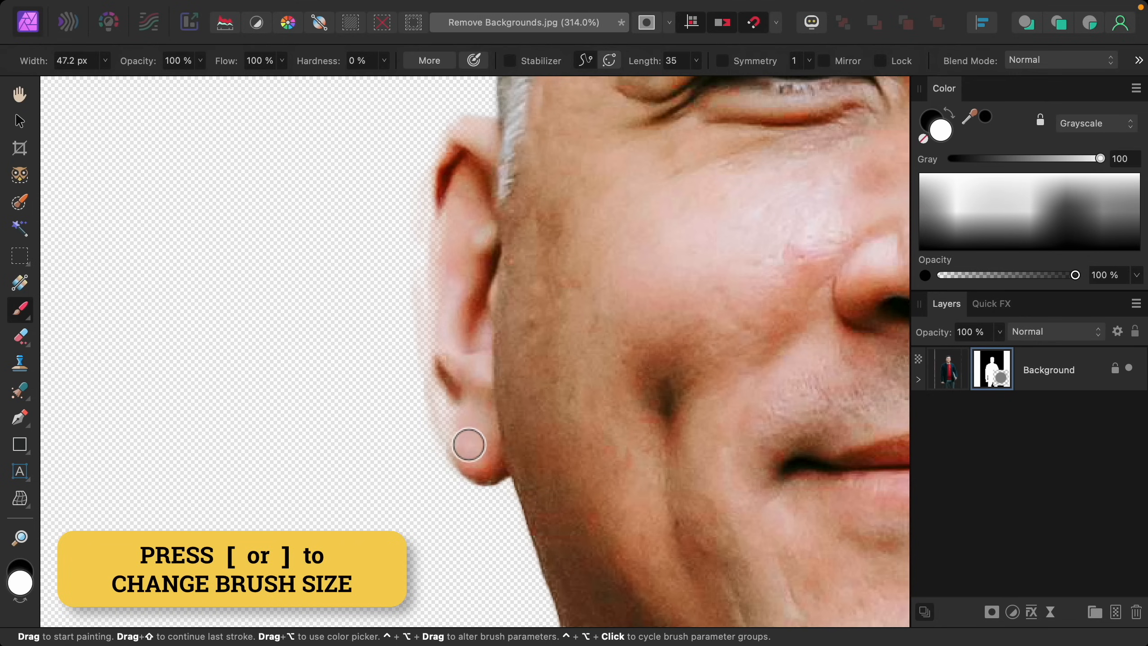
mouse_move(469, 445)
mouse_down()
mouse_move(447, 370)
mouse_move(469, 439)
mouse_move(443, 330)
mouse_move(454, 239)
mouse_move(441, 307)
mouse_move(444, 236)
mouse_move(460, 164)
mouse_move(508, 145)
mouse_move(476, 140)
mouse_move(450, 161)
mouse_move(446, 367)
mouse_move(442, 352)
mouse_move(452, 408)
mouse_move(445, 276)
mouse_up()
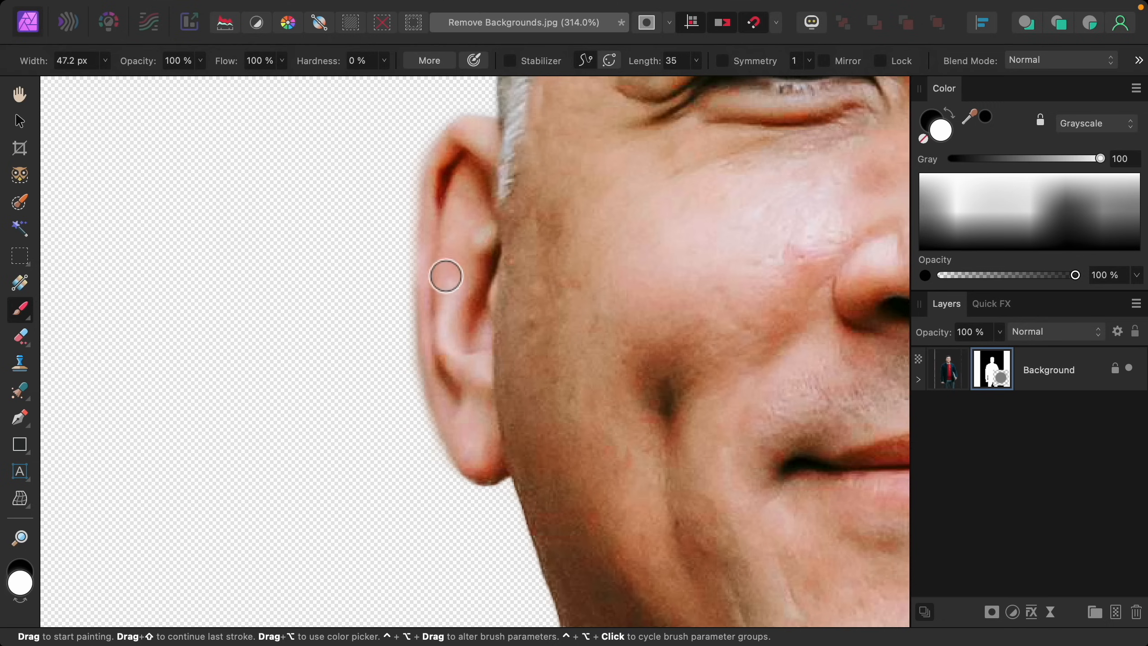
Paint white beyond the ear's outer edge and hide the excess background by painting black on the mask.
mouse_move(472, 139)
mouse_down()
mouse_move(437, 197)
mouse_move(432, 352)
mouse_move(376, 283)
mouse_move(404, 326)
mouse_up()
key(super+z)
key(x)
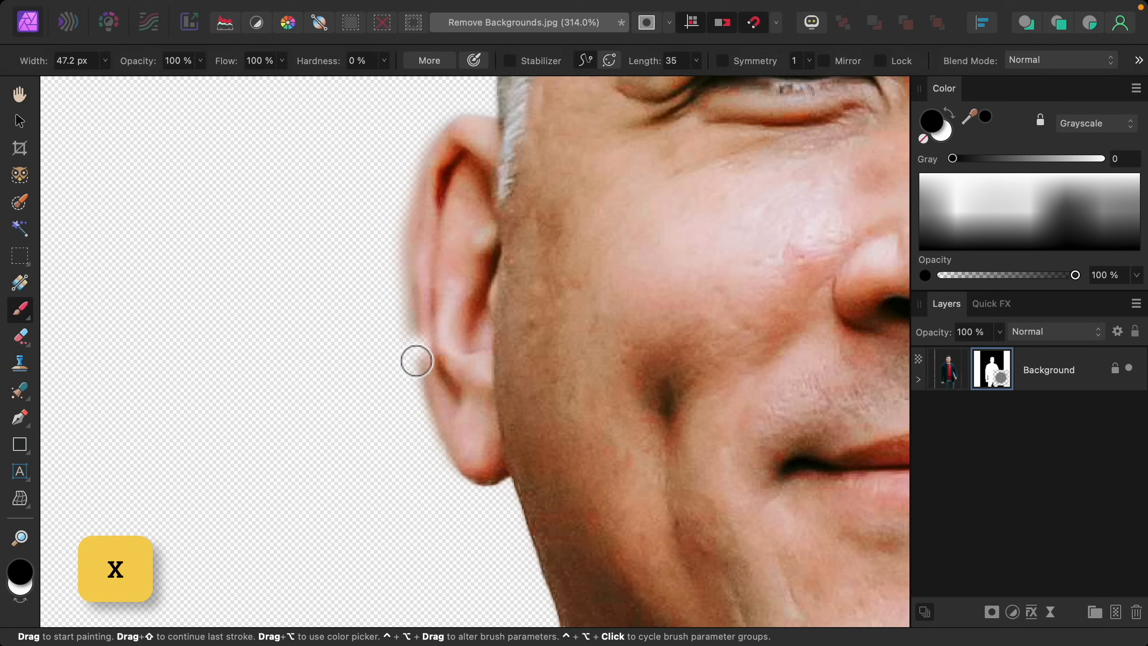
mouse_move(404, 361)
mouse_down()
mouse_move(401, 211)
mouse_move(432, 124)
mouse_up()
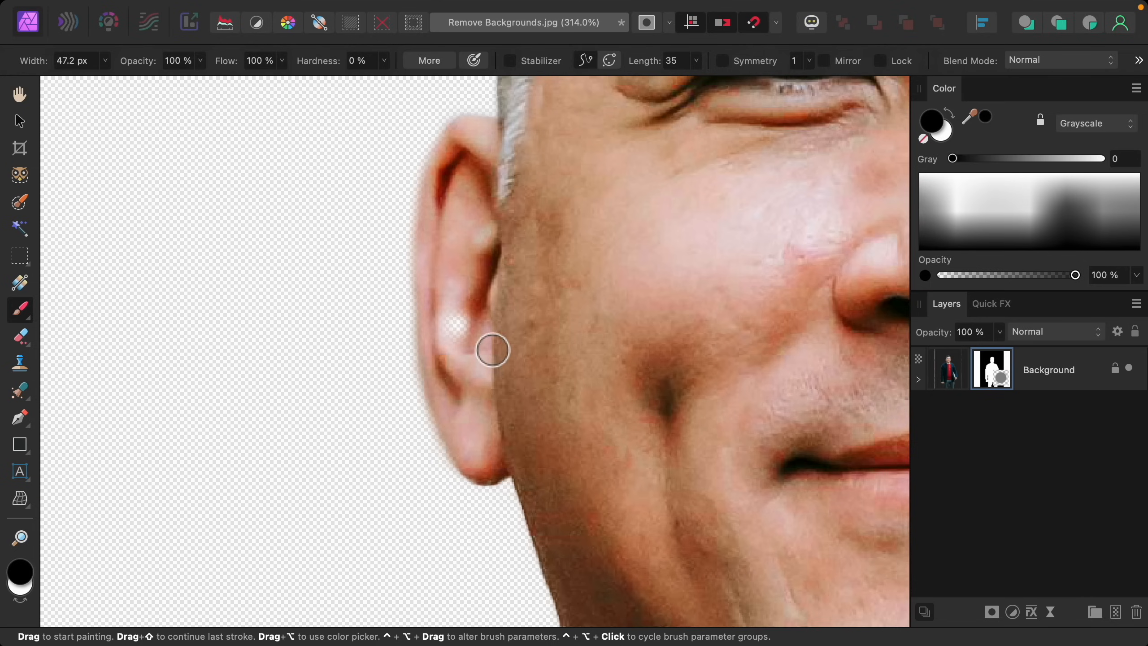
Clean up the outer edge of the jacket sleeve down to the cuff by painting black and white on the mask.
scroll(543, 384, down, 15)
scroll(553, 516, up, 15)
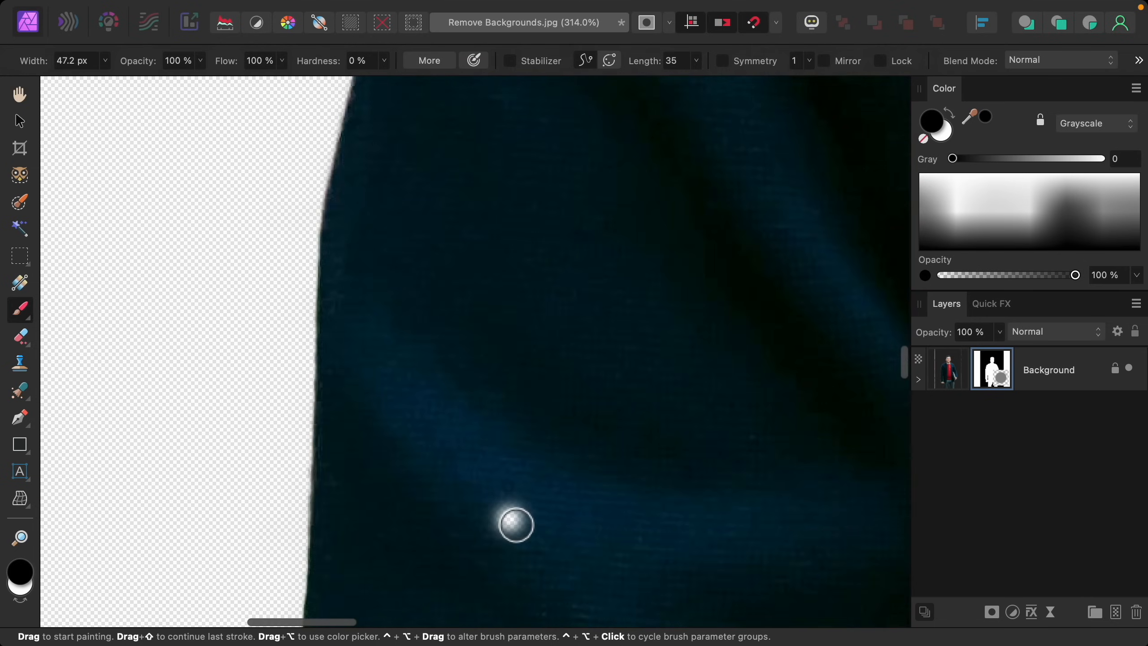
scroll(394, 393, up, 6)
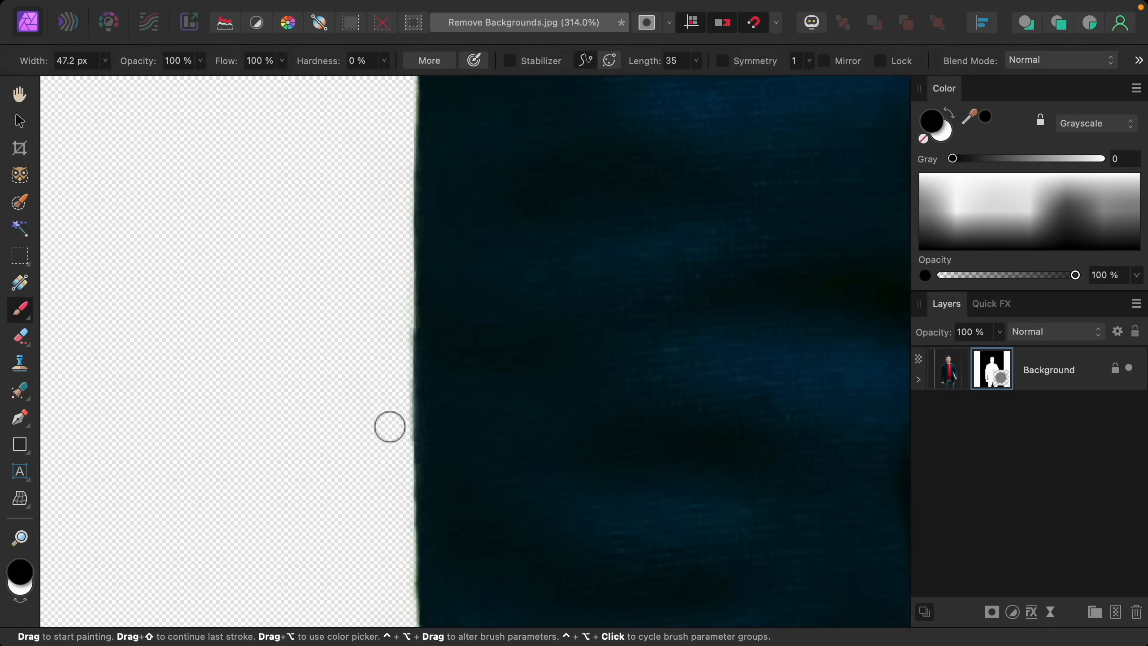
key(x)
scroll(392, 471, down, 10)
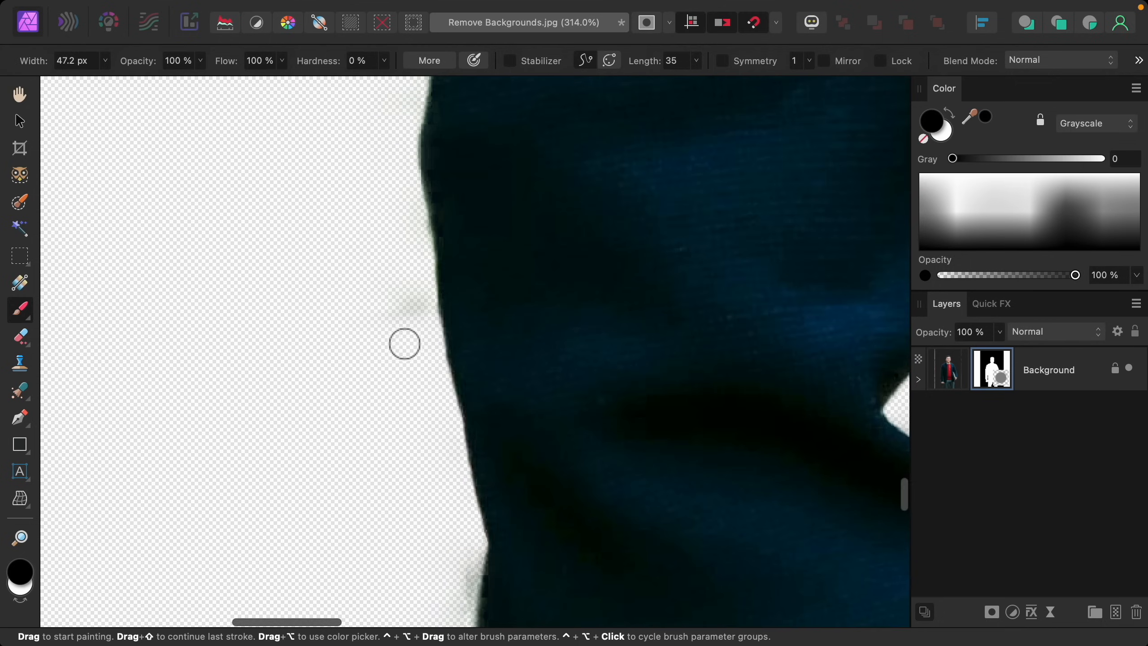
key(x)
key(x)
mouse_move(492, 385)
mouse_down()
mouse_move(509, 330)
mouse_move(509, 405)
mouse_move(451, 421)
mouse_move(495, 346)
mouse_up()
scroll(508, 330, down, 8)
key(x)
drag(452, 434, 504, 466)
Reduce the brush width to 24.6 px while touching up the edge of the sleeve cuff on the mask.
key(bracketleft)
key(bracketleft)
key(bracketleft)
key(x)
drag(516, 283, 509, 379)
key(x)
key(bracketleft)
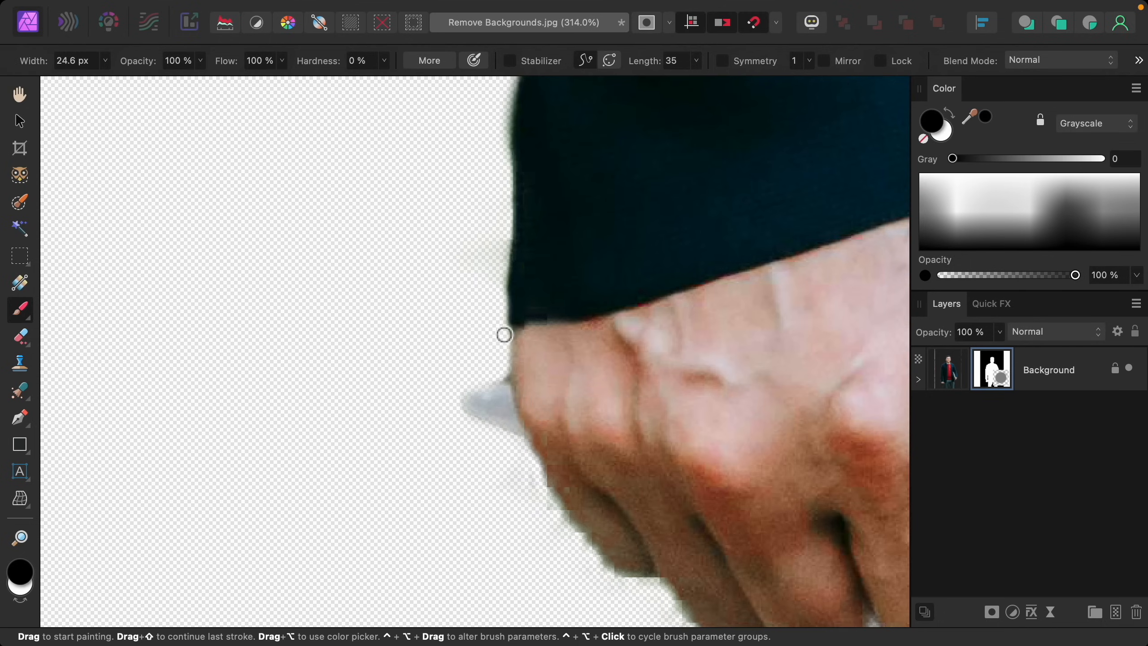
Hide the leftover background along the outer edge of the hand by painting black on the mask.
drag(504, 335, 549, 505)
scroll(548, 505, down, 5)
drag(504, 368, 535, 433)
scroll(535, 433, right, 5)
Restore the cut-off fingertips and thumb of the hand holding the pen by painting white on the mask.
key(x)
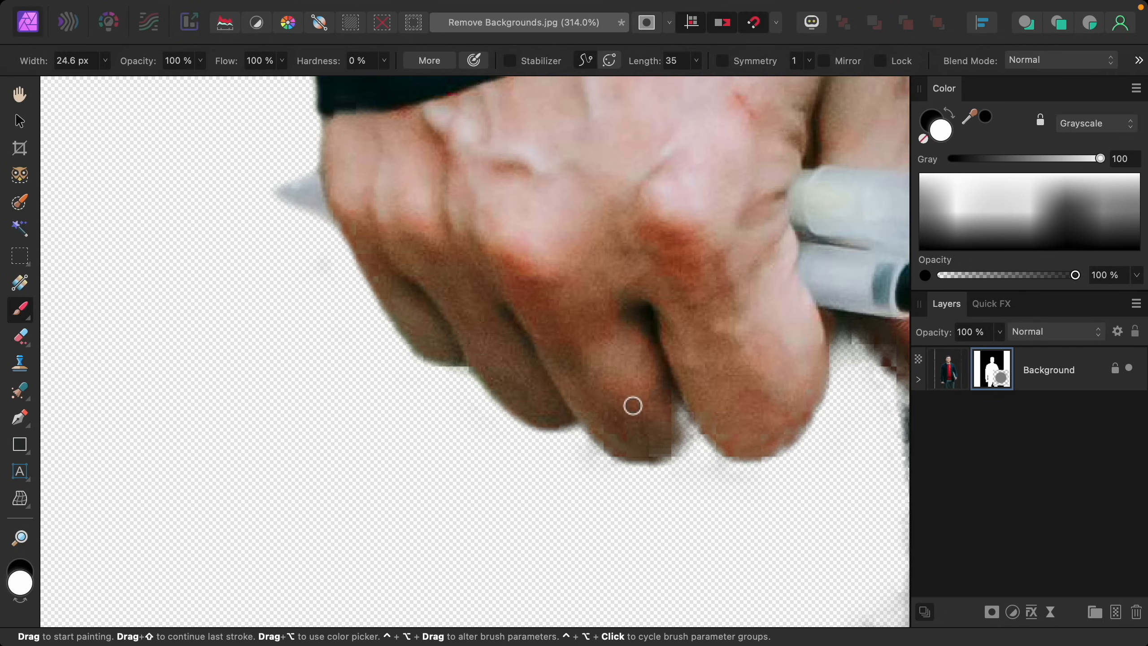
drag(633, 406, 789, 428)
scroll(789, 428, right, 7)
drag(535, 329, 598, 381)
Touch up the lower end of the gap between the sleeve and the jacket with white and black on the mask.
scroll(528, 330, up, 8)
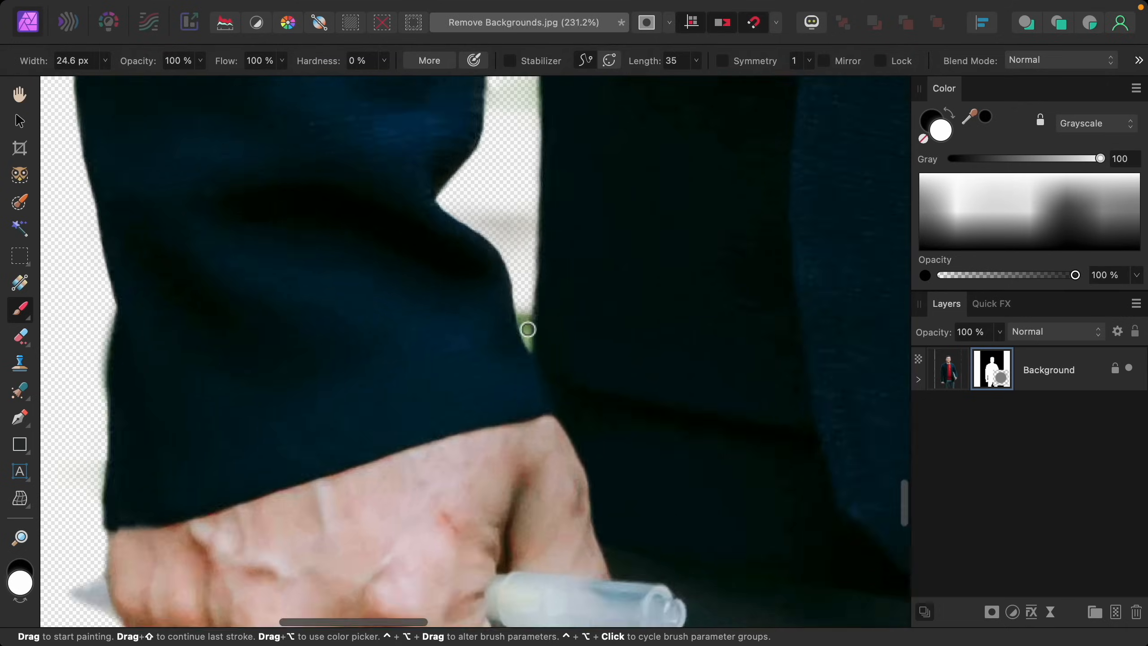
scroll(528, 331, up, 2)
mouse_move(532, 362)
mouse_down()
mouse_move(547, 269)
mouse_move(525, 362)
mouse_up()
scroll(502, 289, up, 2)
key(x)
mouse_move(485, 244)
mouse_down()
mouse_move(550, 295)
mouse_move(561, 325)
mouse_move(549, 133)
mouse_up()
Hide the background up the gap between sleeve and jacket with black, and restore the fabric at its upper tip with white.
scroll(550, 294, up, 7)
scroll(524, 208, up, 4)
drag(525, 207, 547, 104)
scroll(526, 274, up, 3)
scroll(526, 274, down, 1)
scroll(526, 274, down, 3)
scroll(526, 274, up, 5)
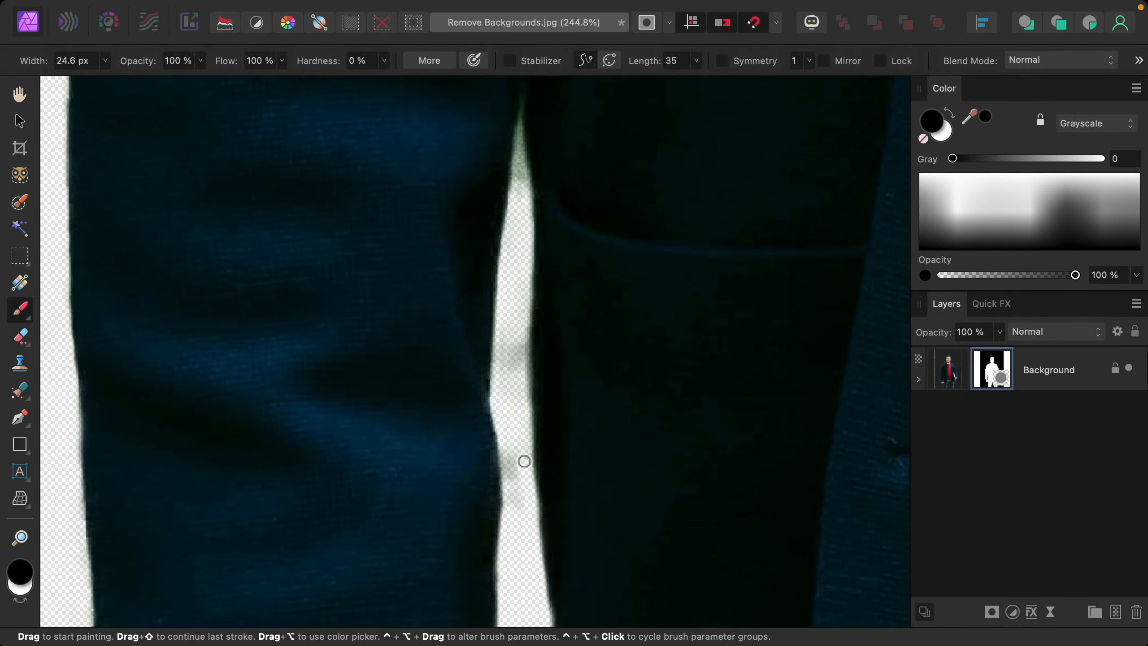
mouse_move(523, 461)
mouse_down()
mouse_move(504, 386)
mouse_move(531, 111)
mouse_up()
key(x)
mouse_move(530, 147)
mouse_down()
mouse_move(516, 97)
mouse_move(516, 169)
mouse_move(474, 377)
mouse_move(478, 141)
mouse_up()
Hide the background remnants along the outer edge of the trouser leg below the hand by painting black on the mask.
scroll(489, 240, down, 7)
scroll(489, 240, down, 10)
key(x)
drag(448, 339, 406, 357)
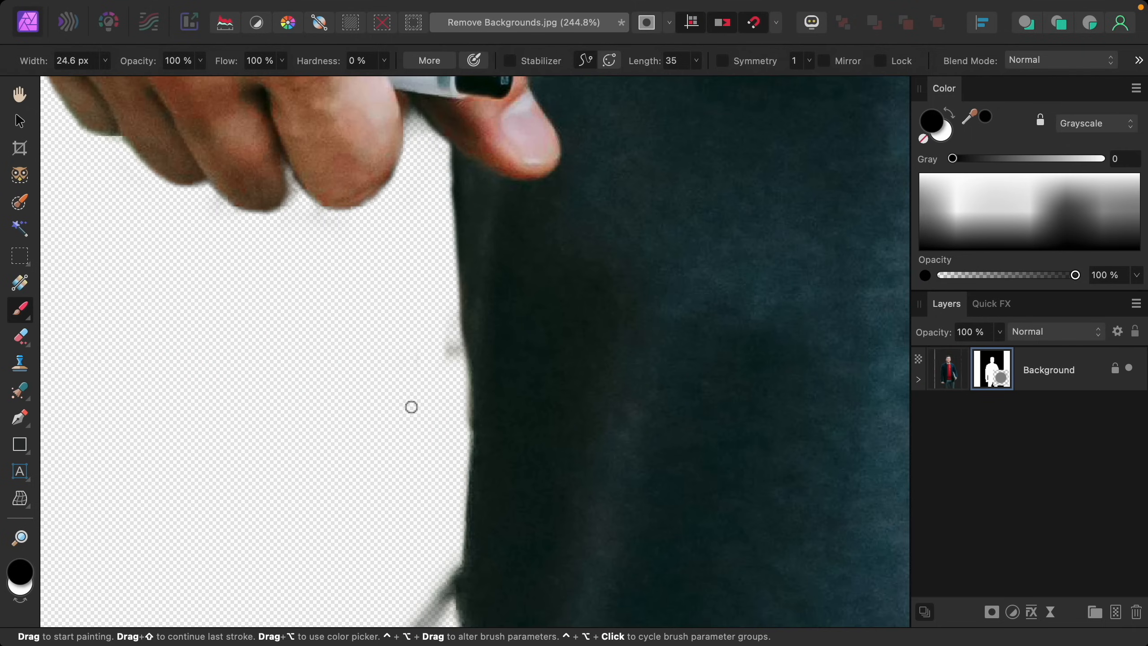
scroll(498, 205, down, 5)
mouse_move(472, 334)
mouse_down()
mouse_move(456, 451)
mouse_move(415, 474)
mouse_move(389, 556)
mouse_up()
Remove the background remnants between the two trouser legs by painting black on the mask.
scroll(414, 476, down, 3)
scroll(414, 476, right, 4)
scroll(414, 476, up, 2)
key(x)
key(x)
drag(414, 462, 397, 503)
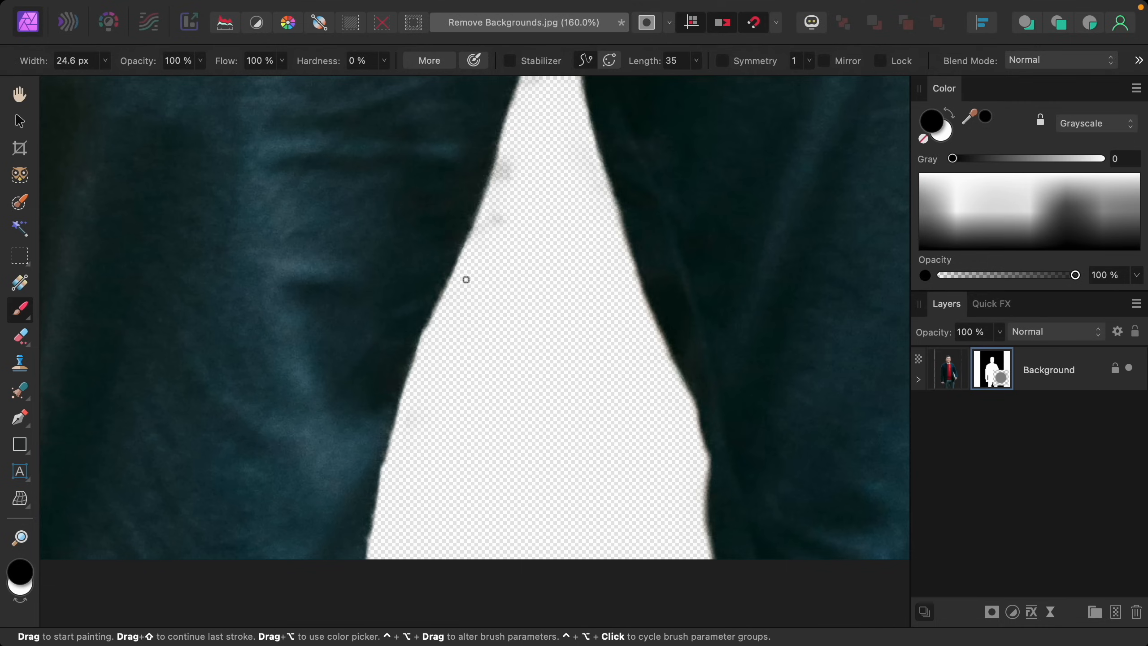
scroll(494, 168, up, 3)
scroll(495, 168, right, 1)
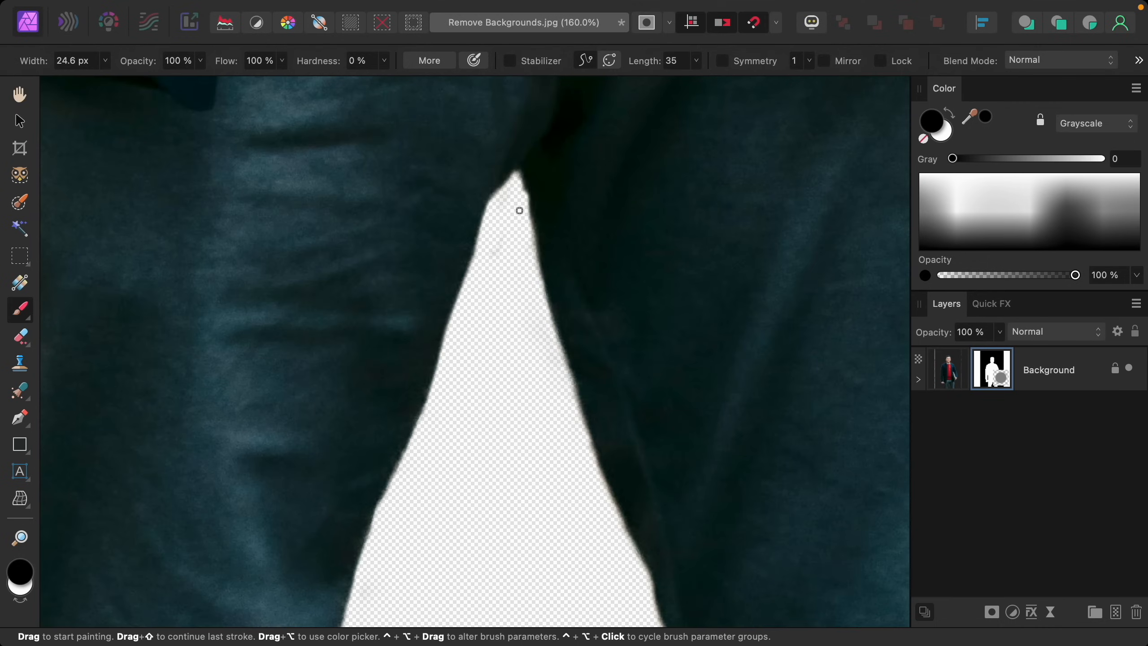
Restore the faded outer edge of the other trouser leg just below the jacket hem by painting white on the mask.
scroll(531, 180, right, 8)
scroll(531, 181, down, 3)
scroll(531, 180, up, 10)
drag(645, 390, 638, 318)
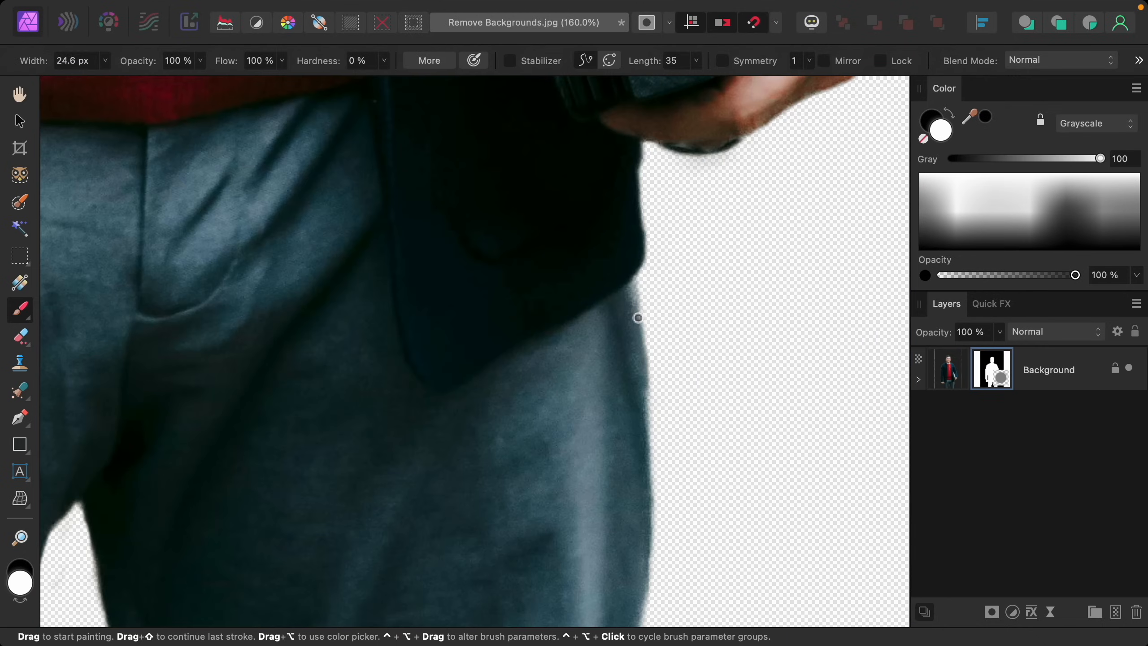
Restore the faded edges of the other sleeve and the top of the other ear by painting white on the mask.
scroll(647, 504, up, 10)
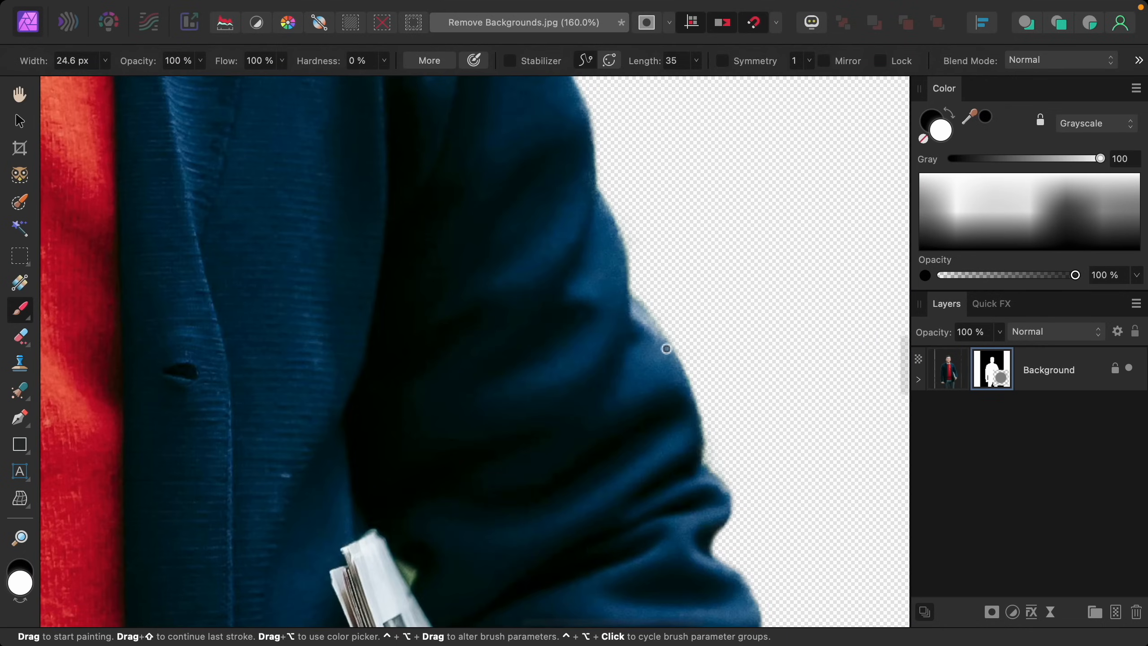
scroll(588, 170, up, 10)
scroll(587, 170, left, 5)
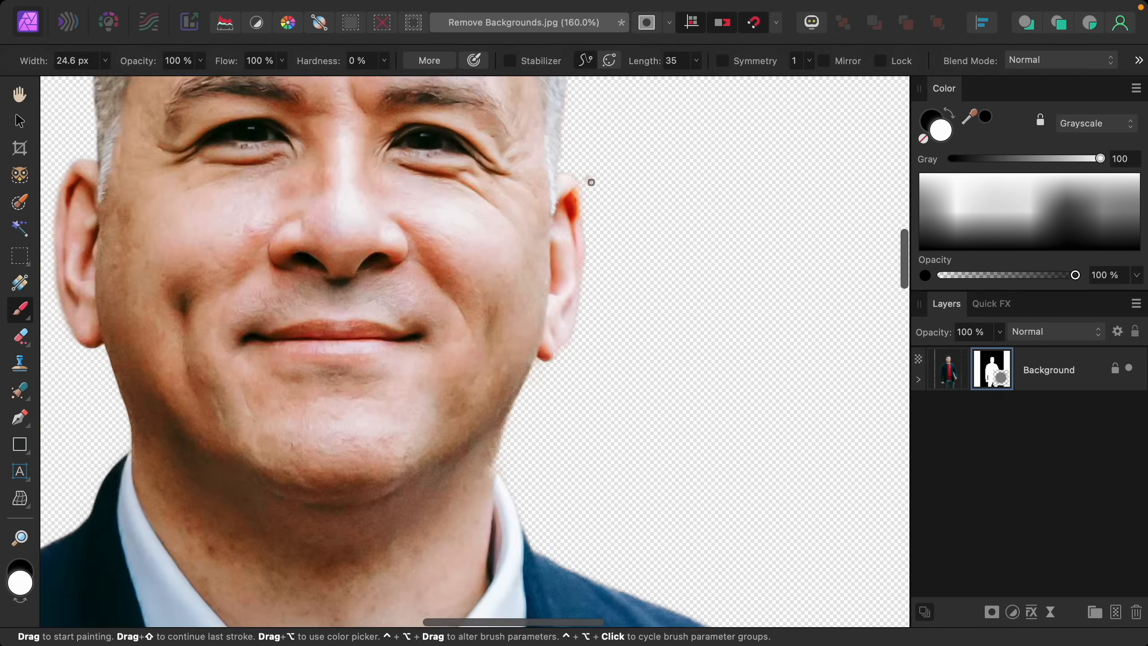
scroll(589, 182, up, 3)
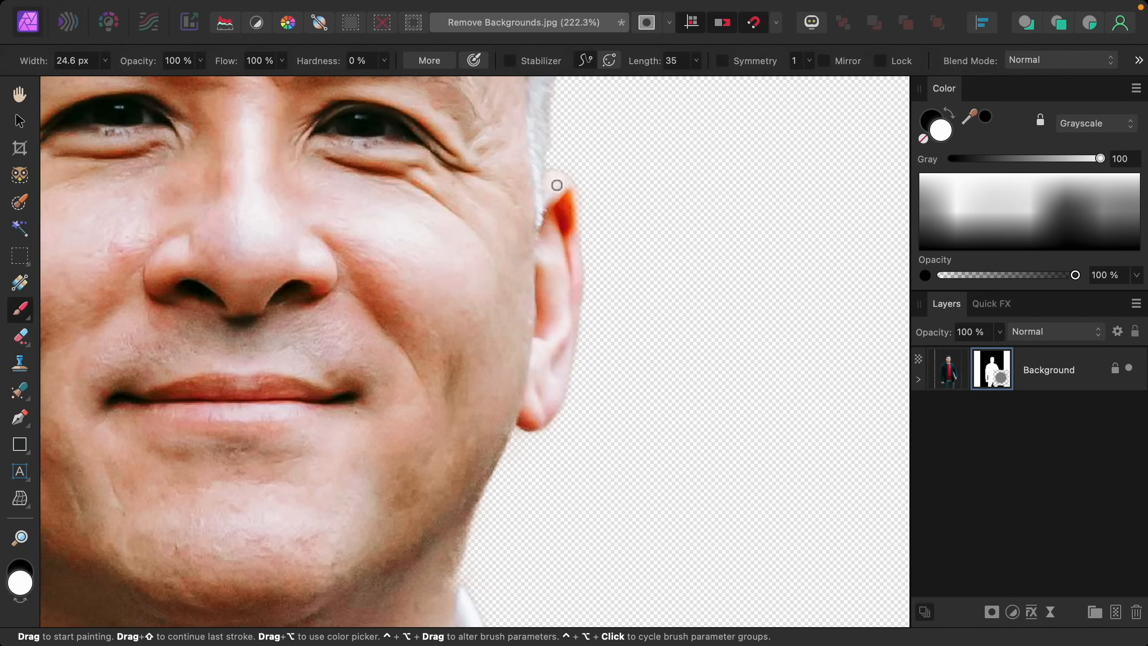
scroll(560, 188, down, 10)
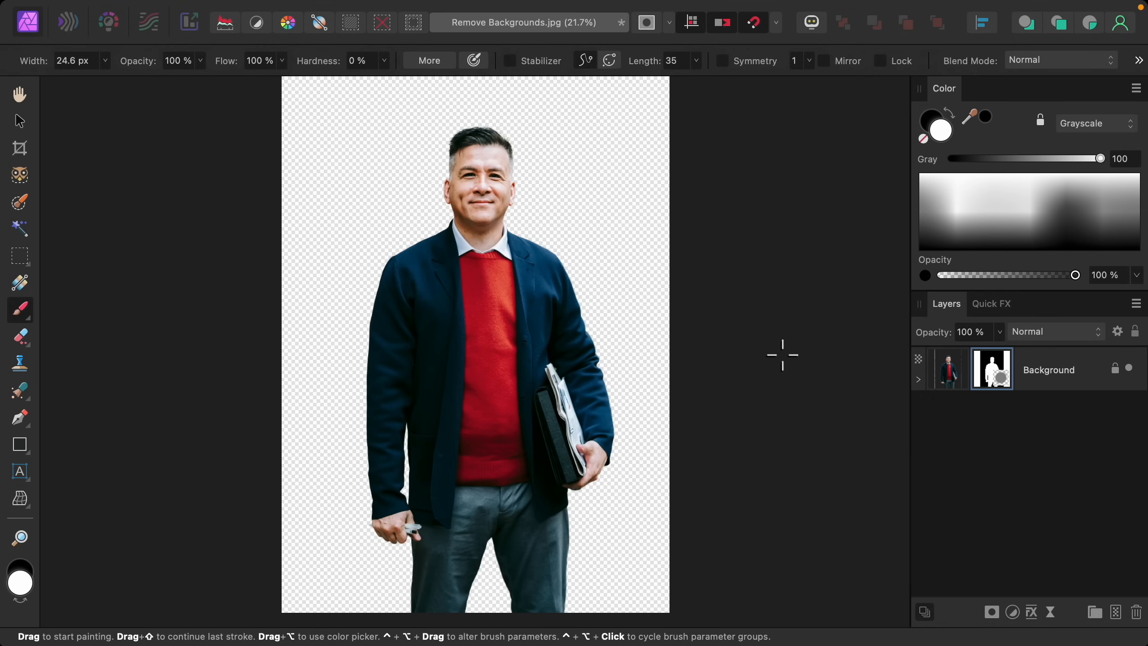
Expand the Background layer and toggle its mask's visibility to compare the photo with and without the background.
click(918, 380)
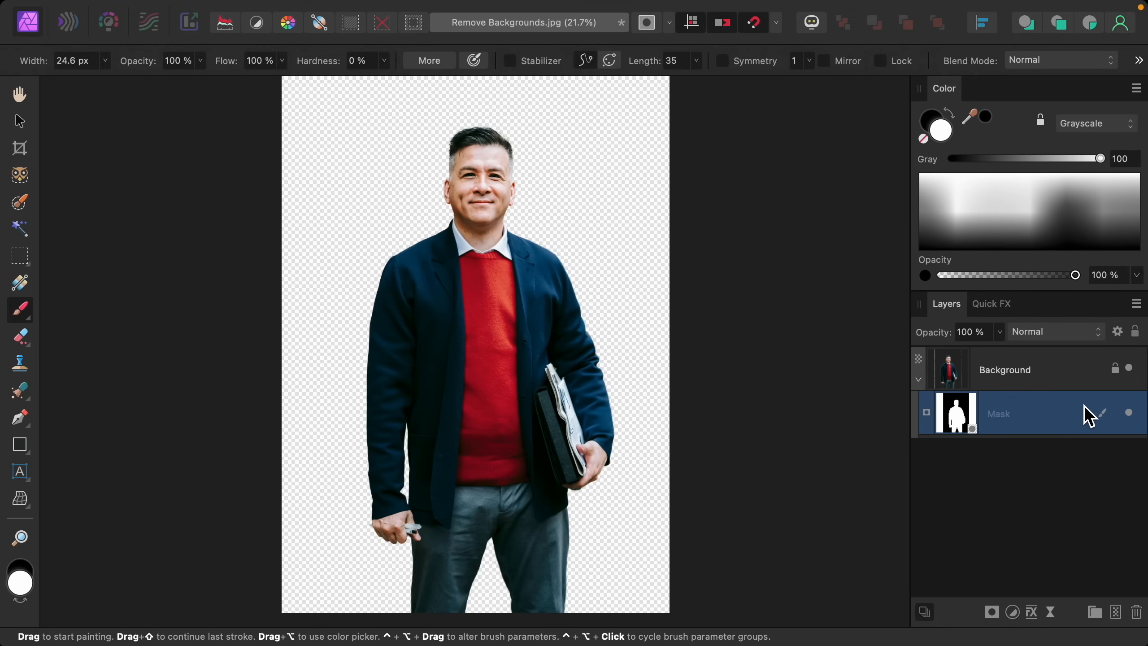
click(1129, 414)
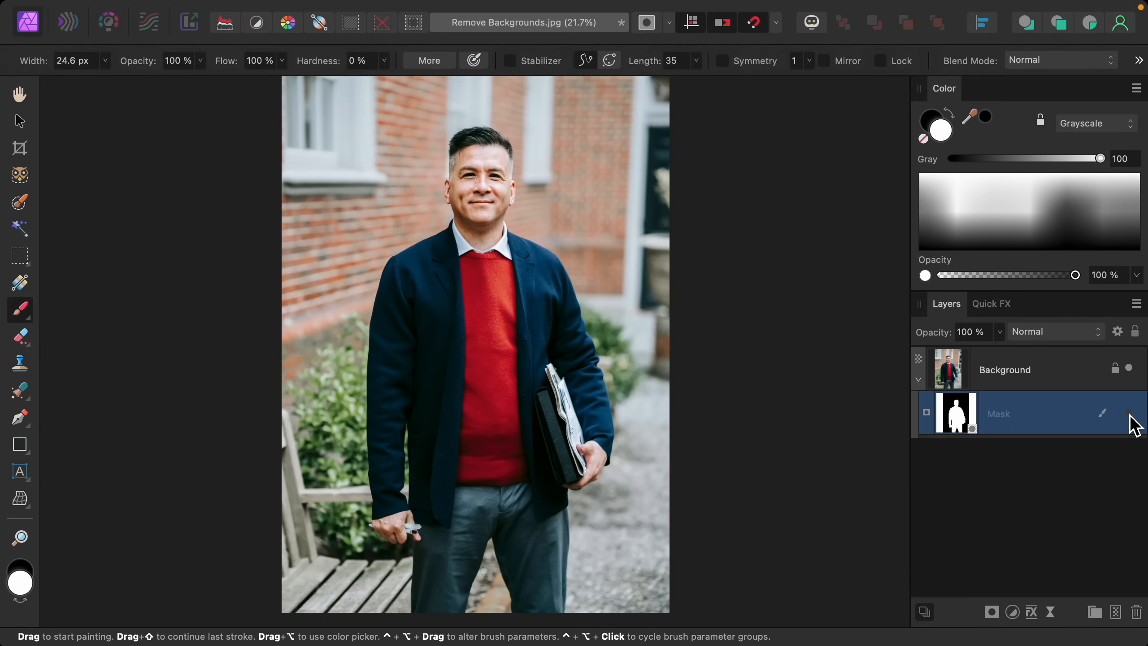
click(1130, 413)
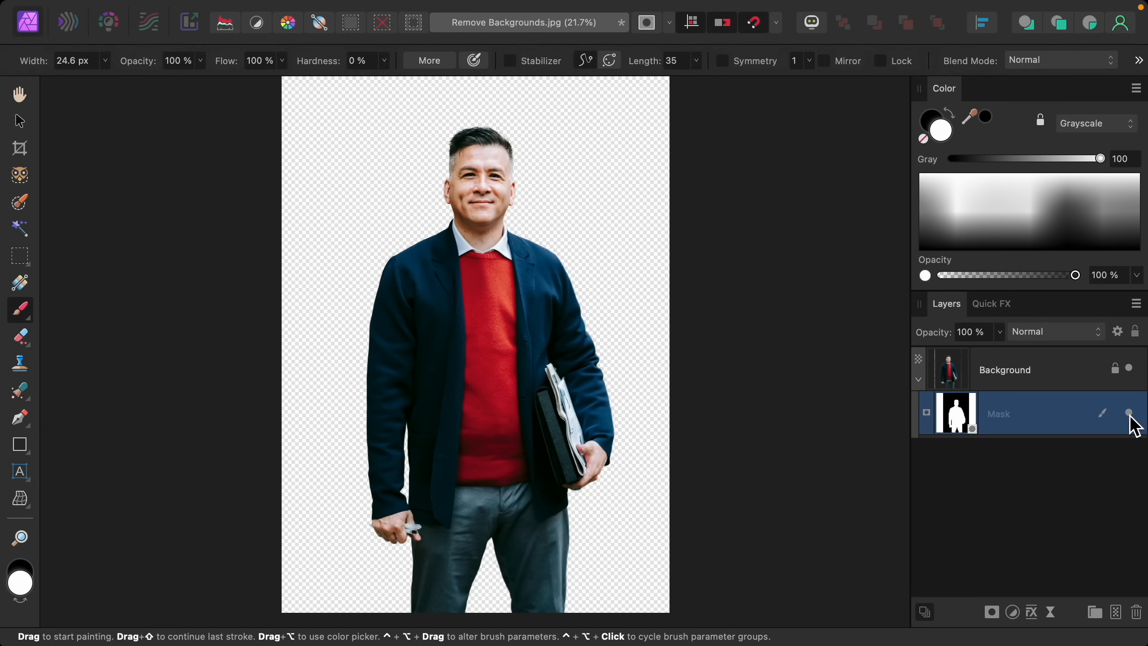
click(1129, 414)
click(1129, 413)
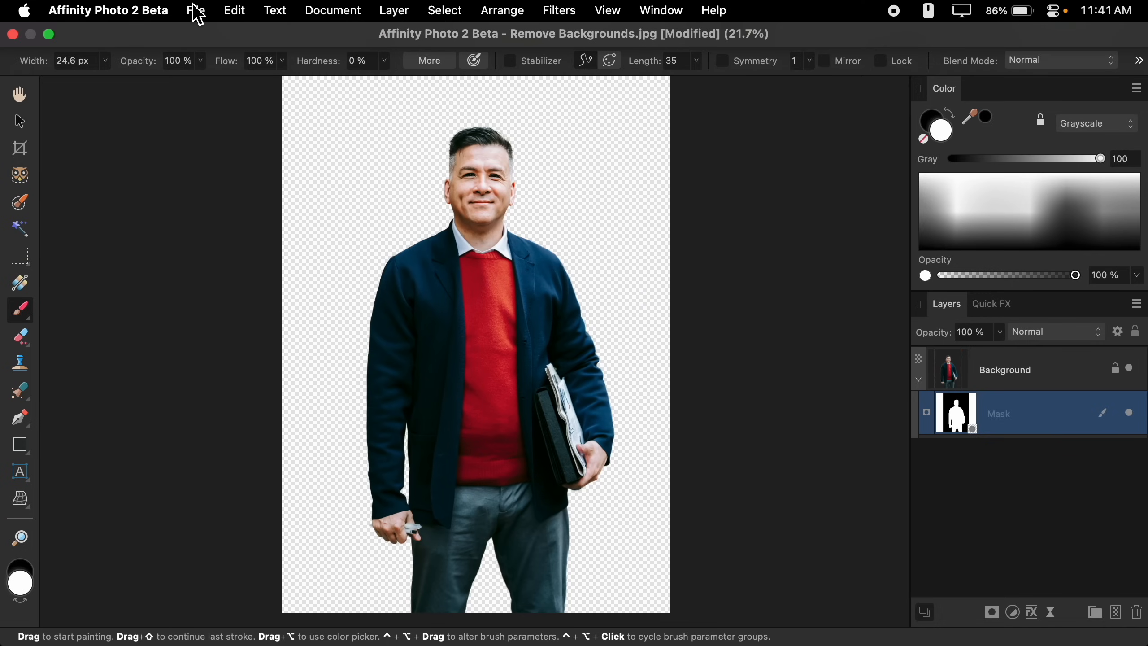
Open the export settings for the image and set the file format to PNG.
click(196, 13)
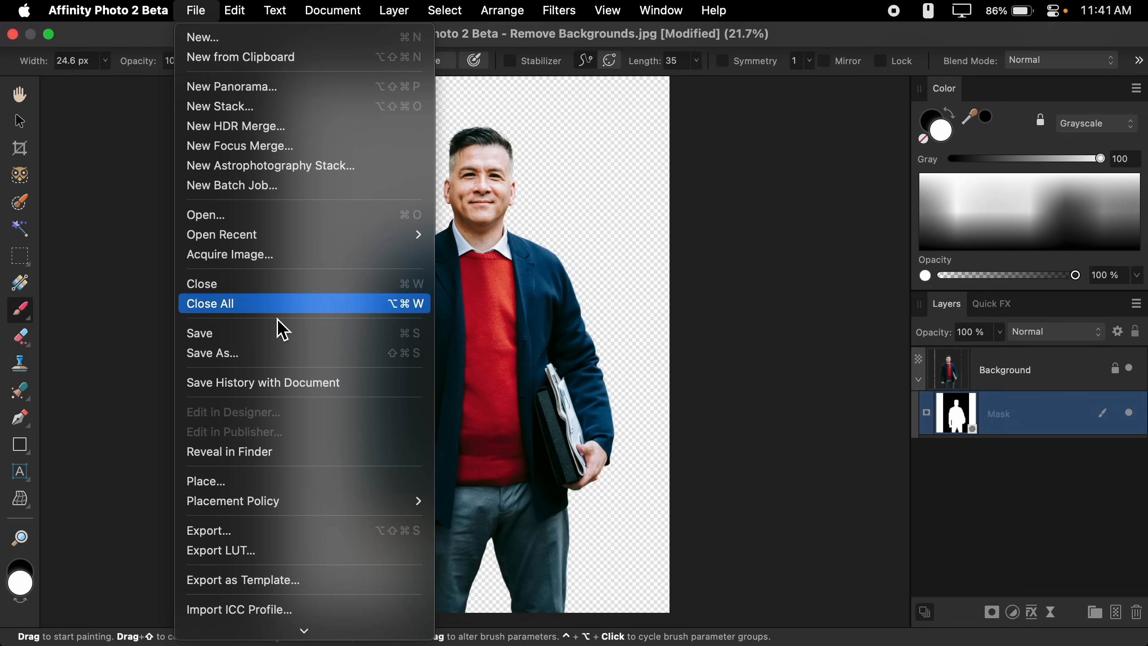
click(280, 530)
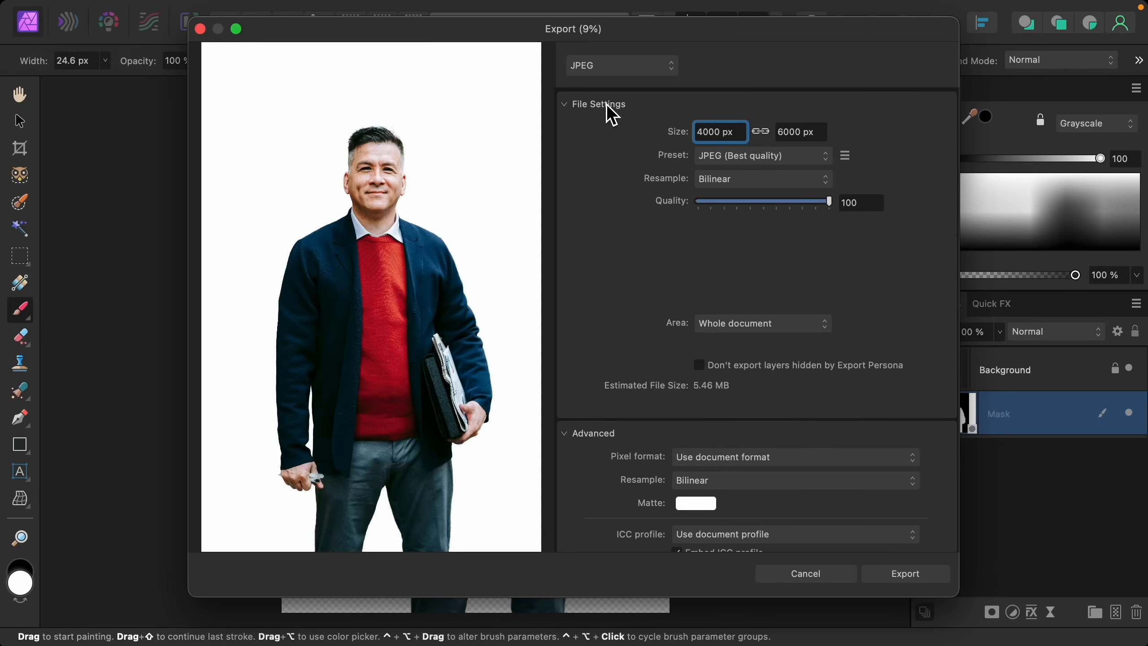
click(606, 74)
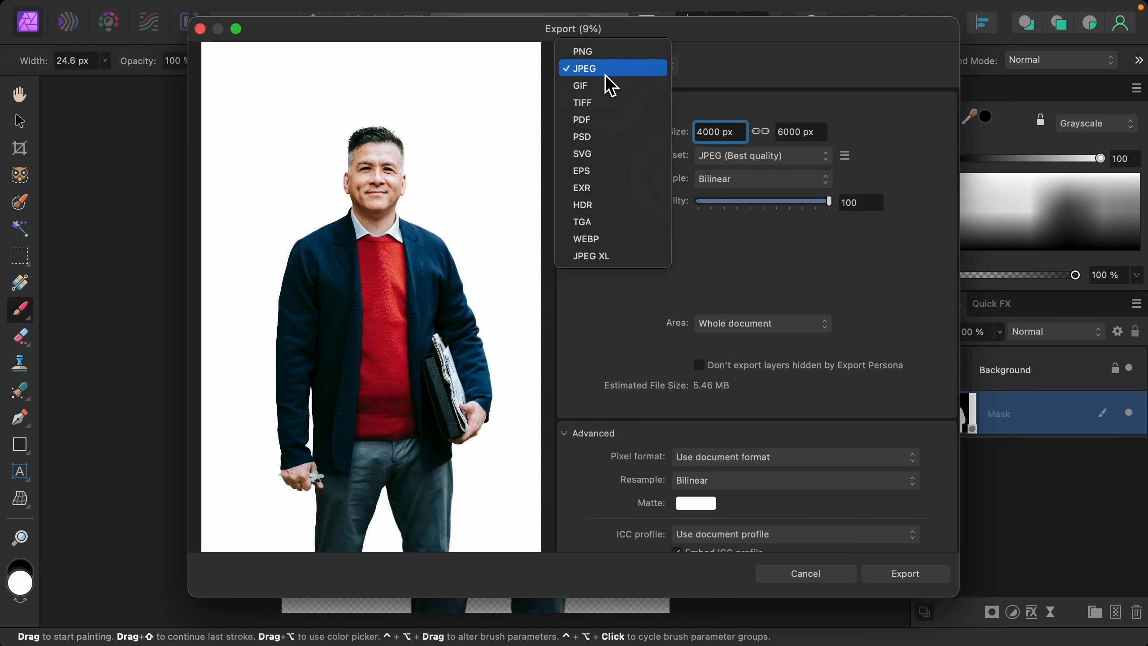
click(608, 56)
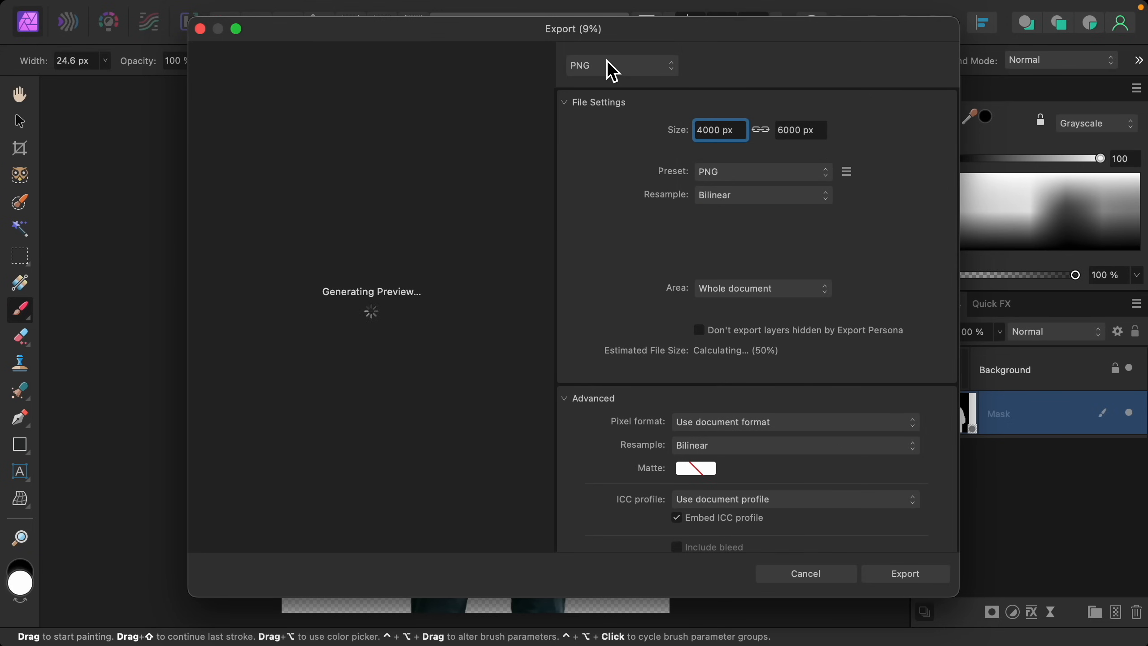